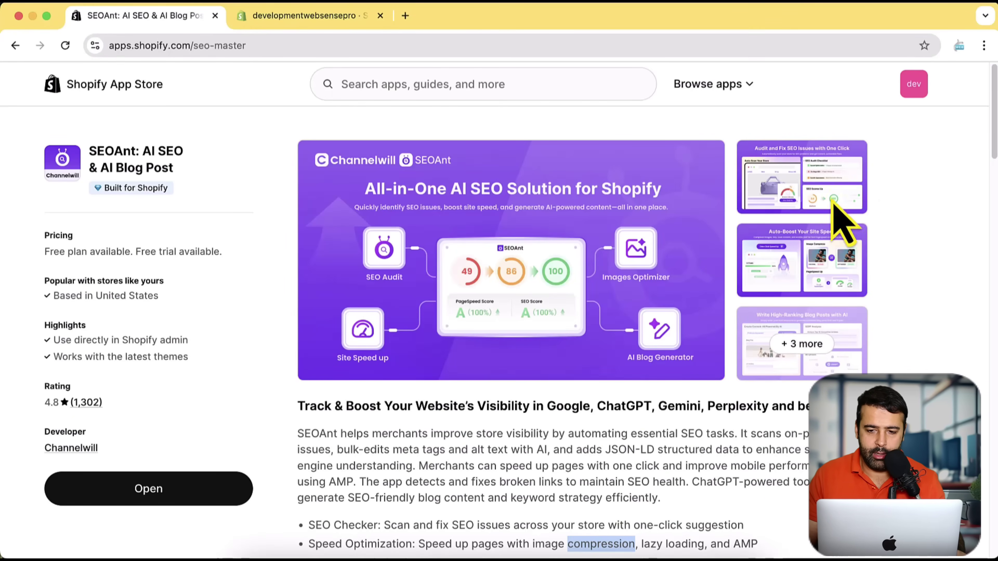
- Browse the feature images in the SEOAnt app listing's gallery and close the gallery
{"action": "left_click", "coordinate": [778, 207]}
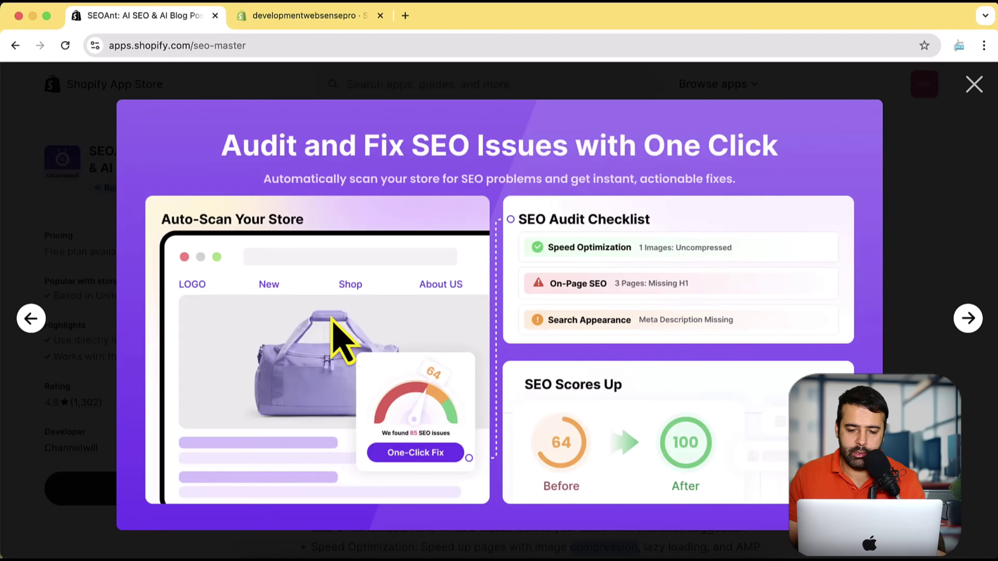
{"action": "left_click", "coordinate": [968, 319]}
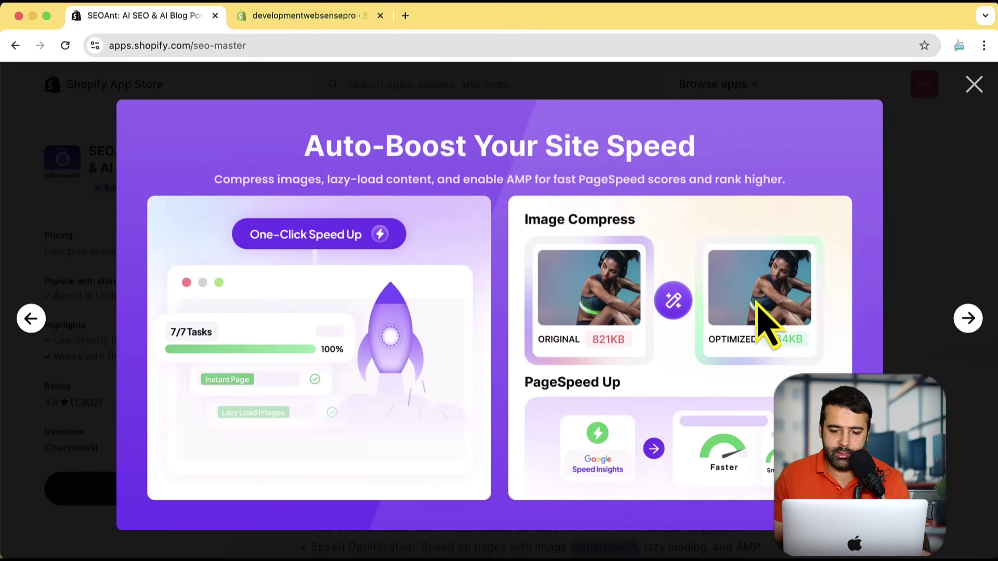
{"action": "left_click", "coordinate": [969, 325]}
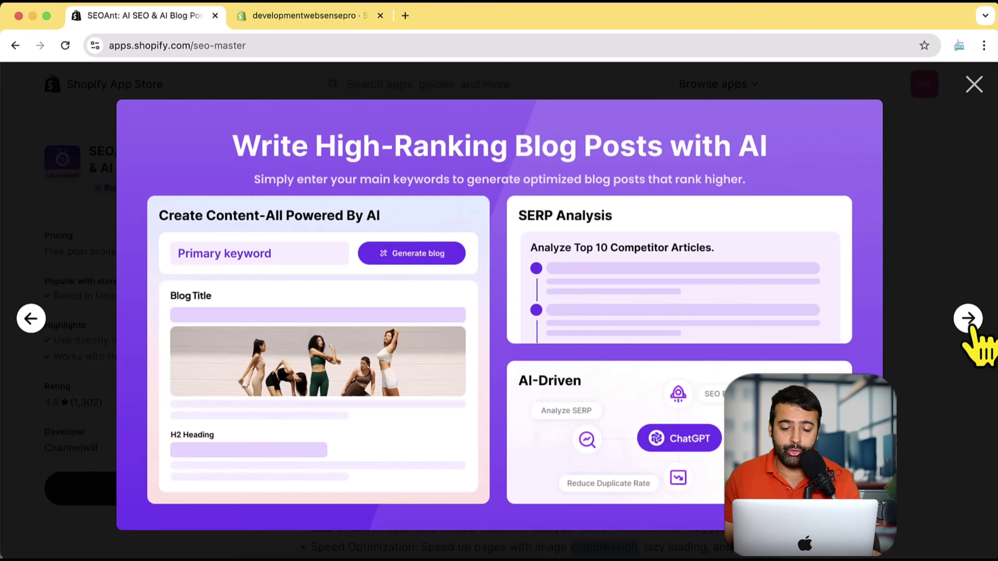
{"action": "left_click", "coordinate": [969, 328]}
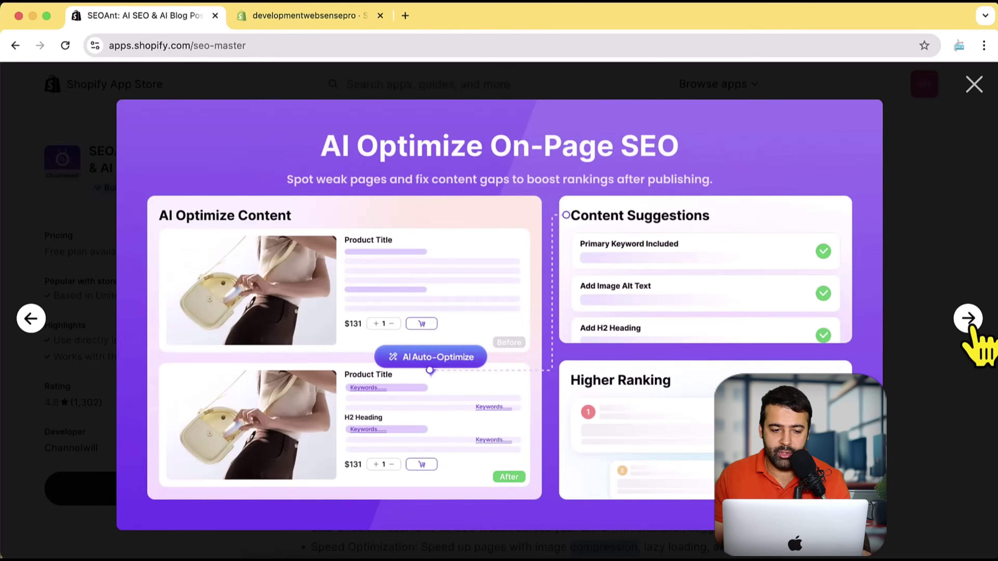
{"action": "left_click", "coordinate": [969, 320]}
{"action": "left_click", "coordinate": [974, 85]}
- Compare the Free, Pro and Premium plans in the SEOAnt listing's pricing section, including the Pro plan's price and free trial
{"action": "scroll", "coordinate": [942, 259], "scroll_direction": "down", "scroll_amount": 15}
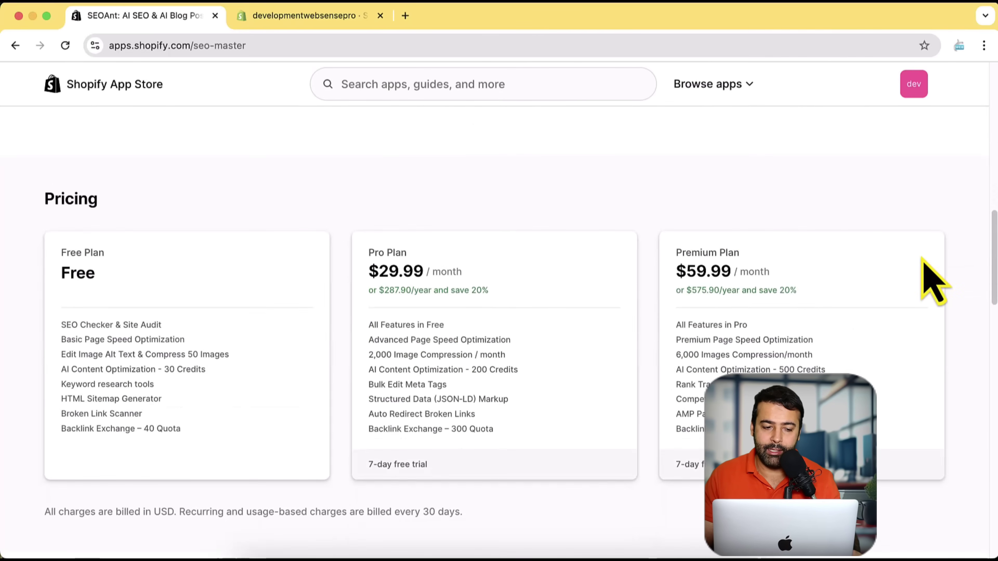
{"action": "left_click_drag", "start_coordinate": [183, 429], "coordinate": [65, 256]}
{"action": "left_click", "coordinate": [177, 276]}
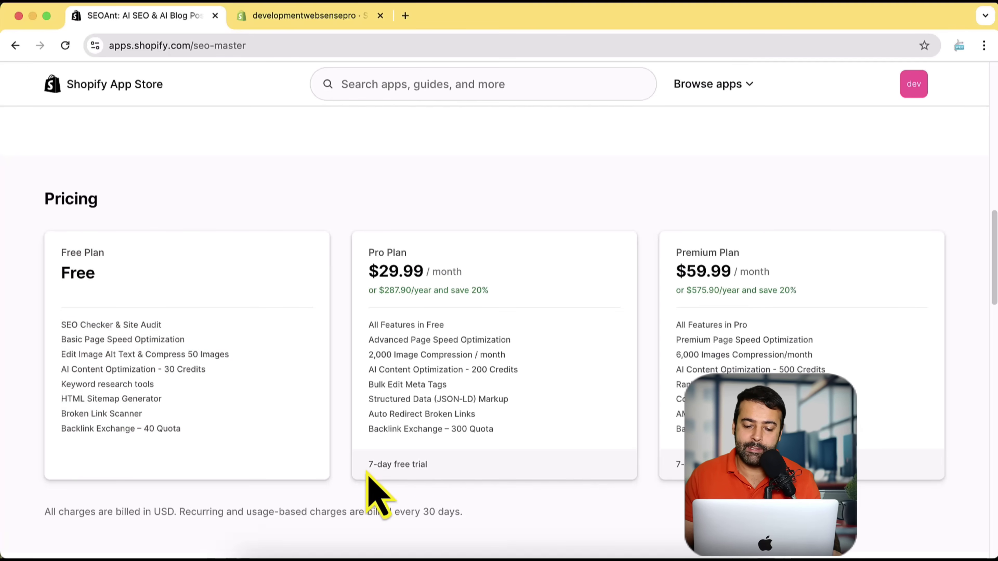
{"action": "left_click_drag", "start_coordinate": [426, 466], "coordinate": [368, 463]}
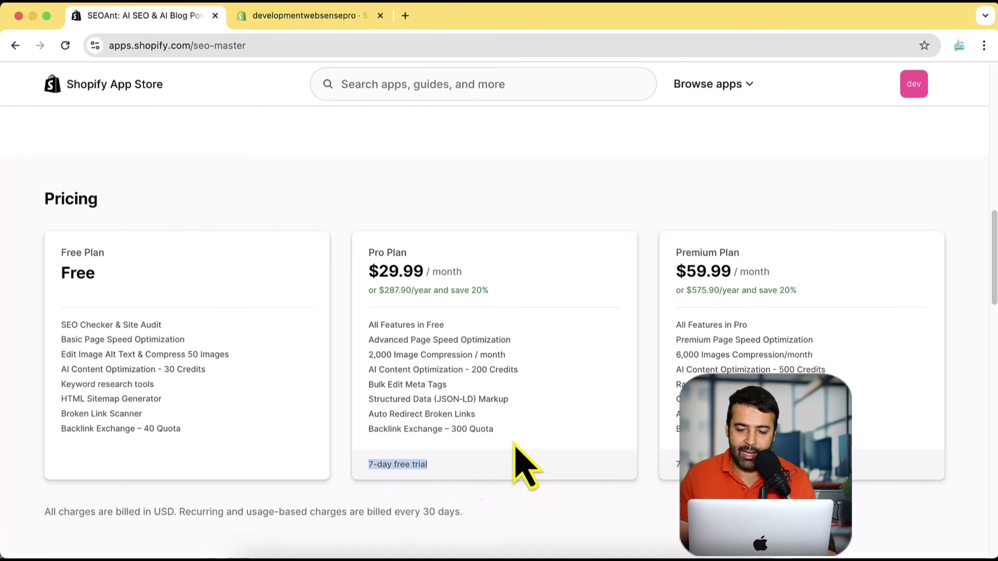
{"action": "scroll", "coordinate": [971, 394], "scroll_direction": "up", "scroll_amount": 15}
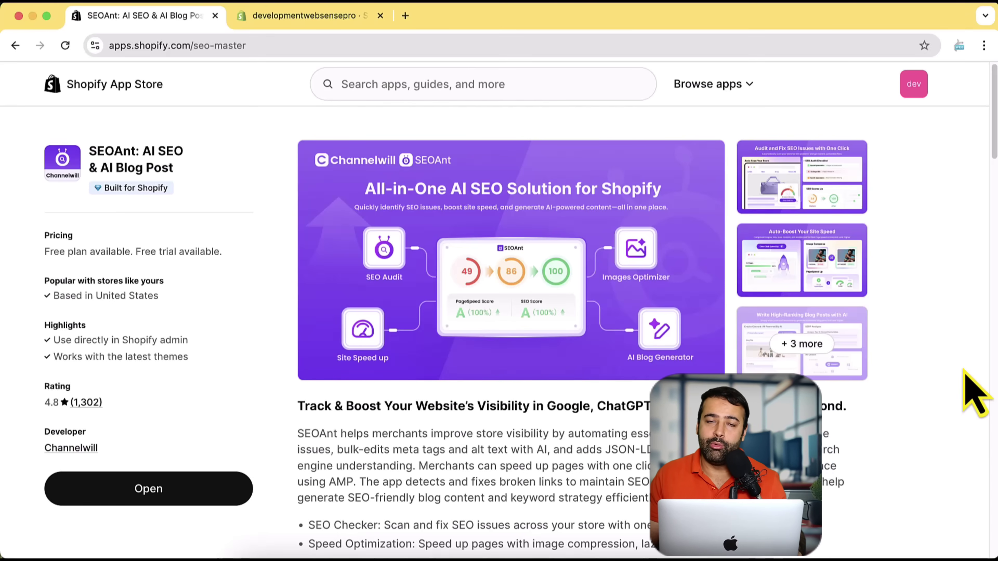
{"action": "scroll", "coordinate": [973, 393], "scroll_direction": "down", "scroll_amount": 15}
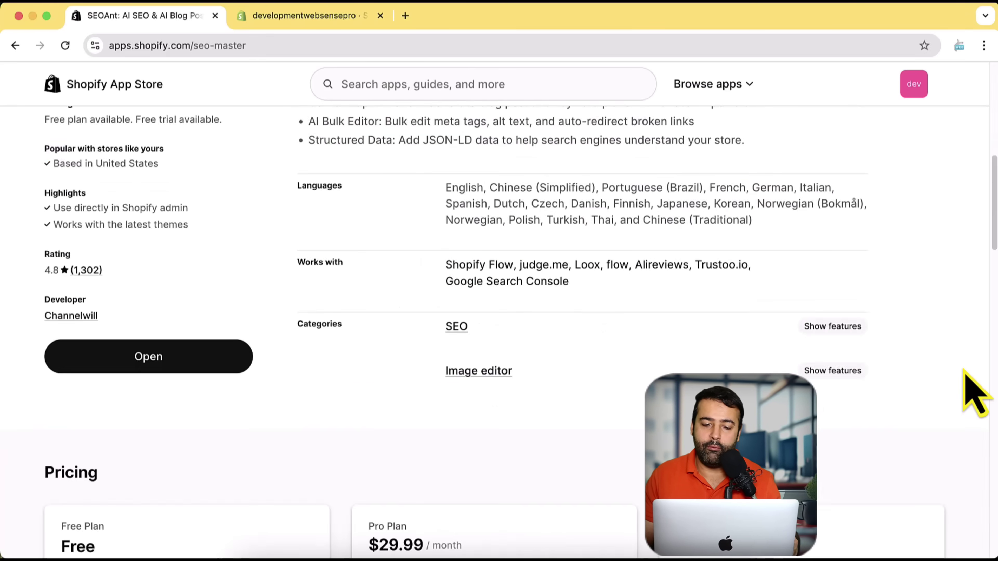
{"action": "scroll", "coordinate": [973, 393], "scroll_direction": "up", "scroll_amount": 6}
{"action": "left_click_drag", "start_coordinate": [379, 315], "coordinate": [424, 313]}
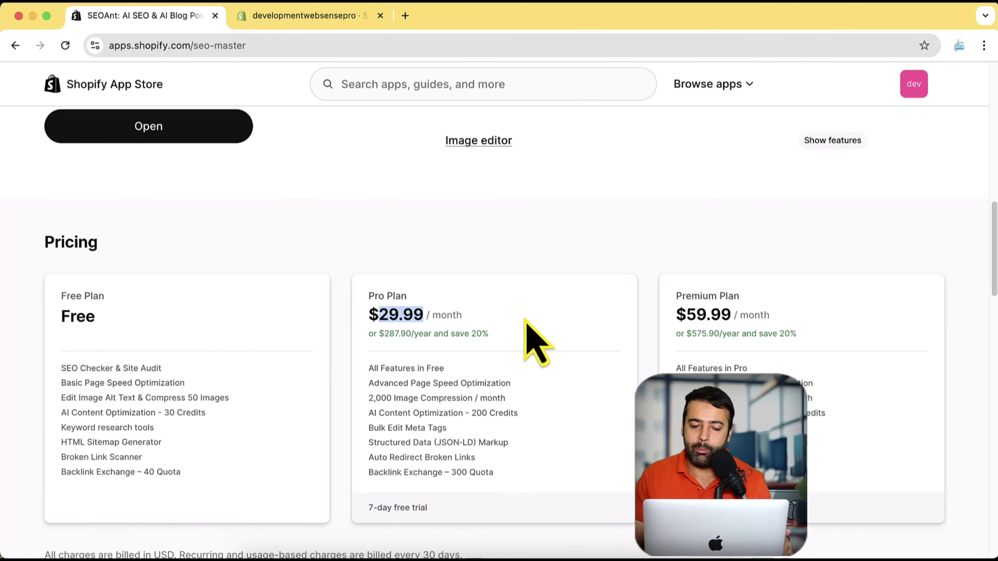
{"action": "left_click", "coordinate": [525, 326]}
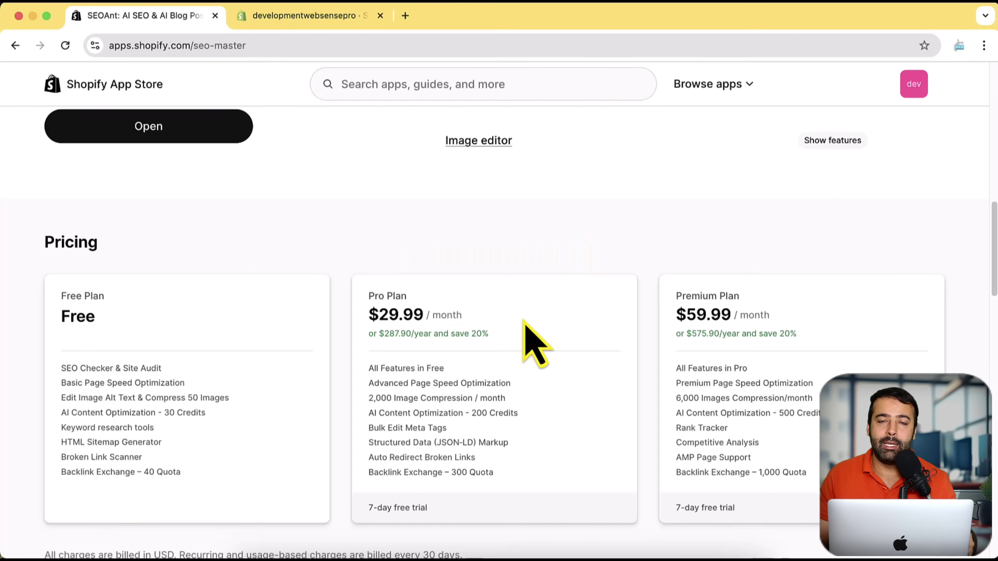
{"action": "scroll", "coordinate": [542, 346], "scroll_direction": "down", "scroll_amount": 2}
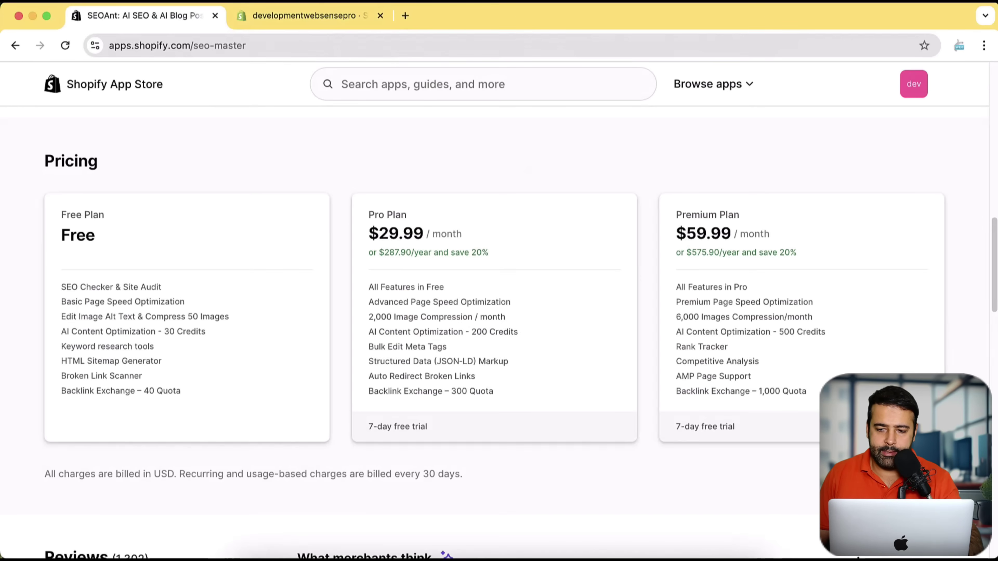
{"action": "left_click_drag", "start_coordinate": [995, 299], "coordinate": [994, 114]}
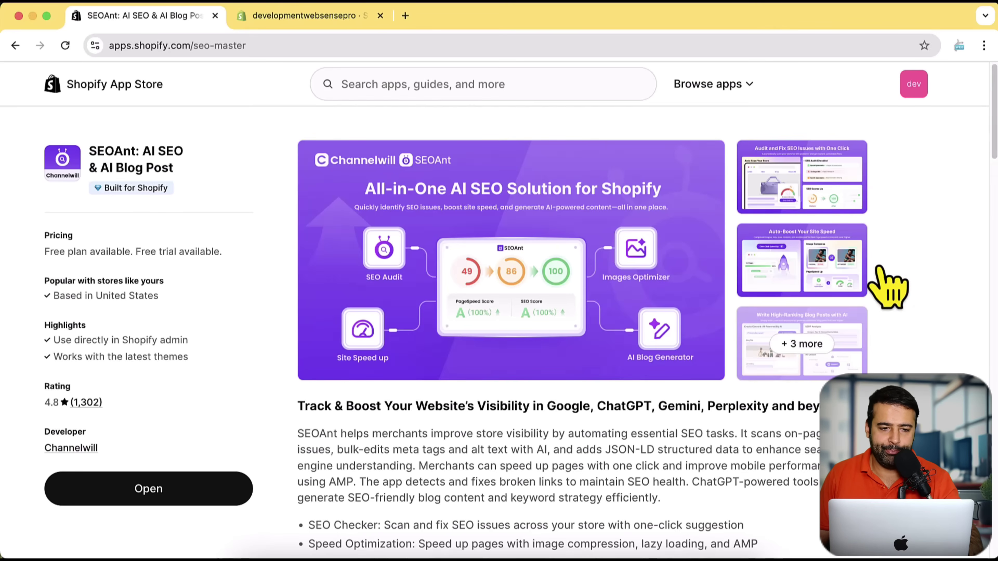
- Glance at the SEOAnt dashboard in the Shopify admin and return to the app listing
{"action": "left_click", "coordinate": [310, 16]}
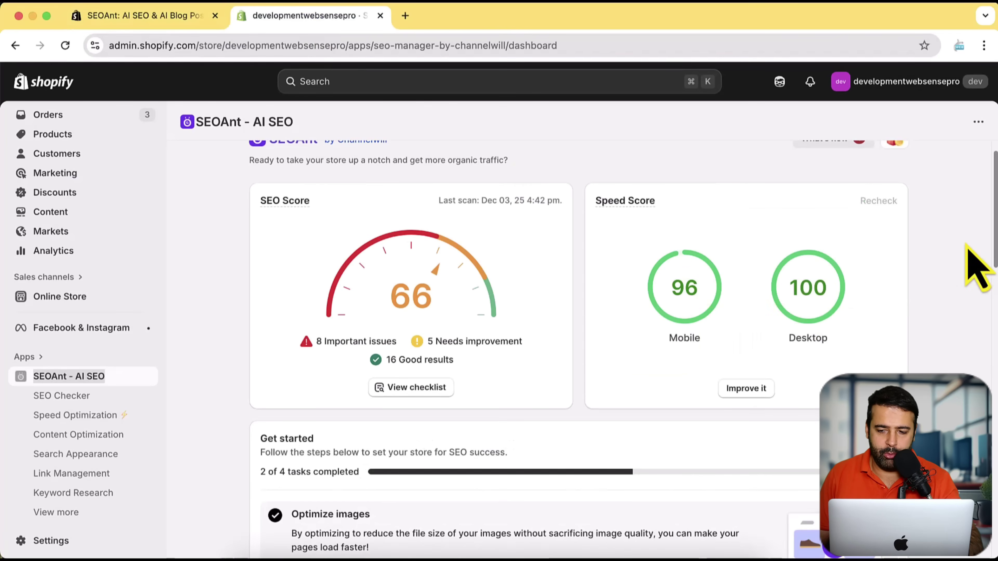
{"action": "scroll", "coordinate": [994, 256], "scroll_direction": "up", "scroll_amount": 2}
{"action": "left_click", "coordinate": [140, 16]}
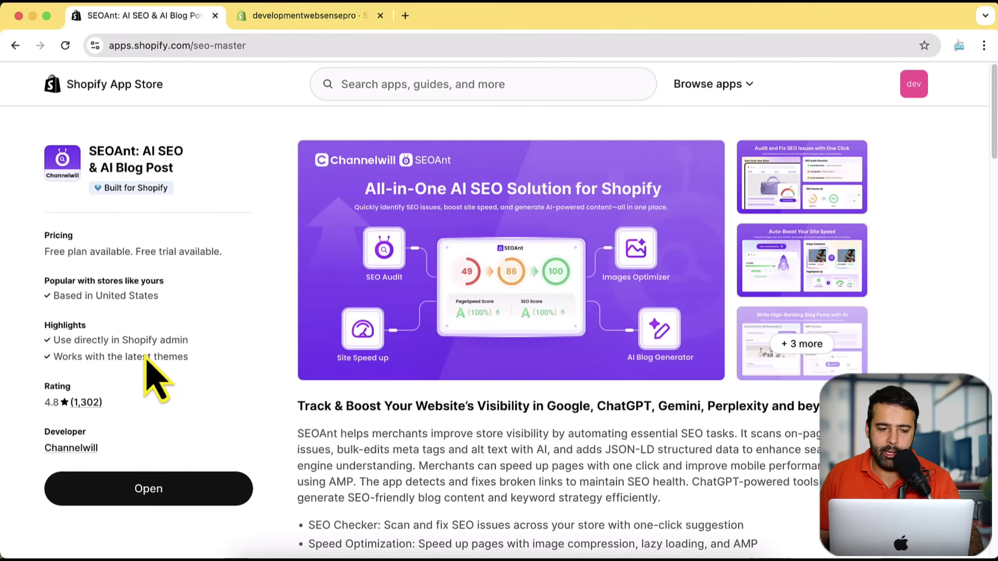
- Check the free trial availability and the Free Plan's included features on the SEOAnt listing
{"action": "left_click_drag", "start_coordinate": [136, 251], "coordinate": [222, 251]}
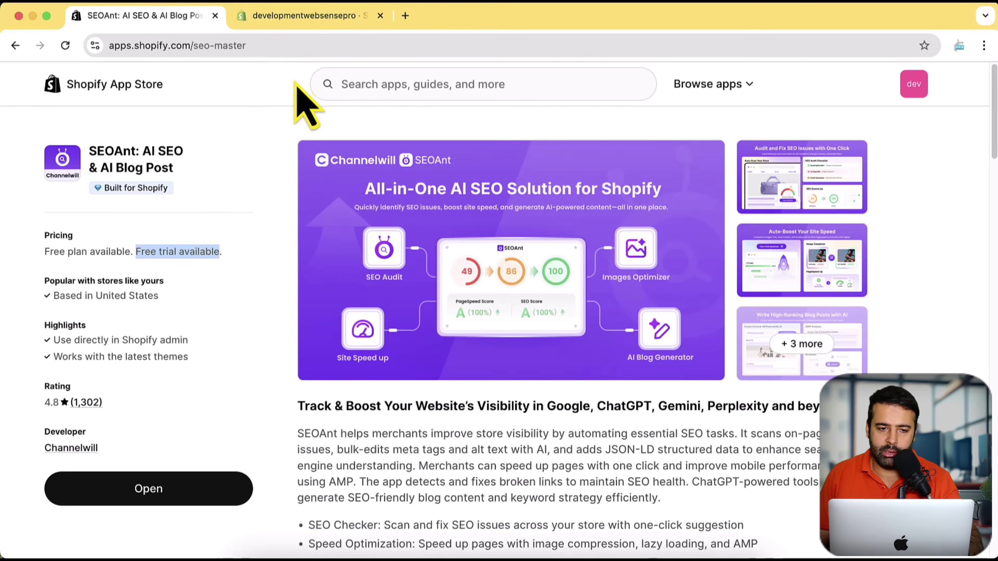
{"action": "scroll", "coordinate": [831, 95], "scroll_direction": "down", "scroll_amount": 20}
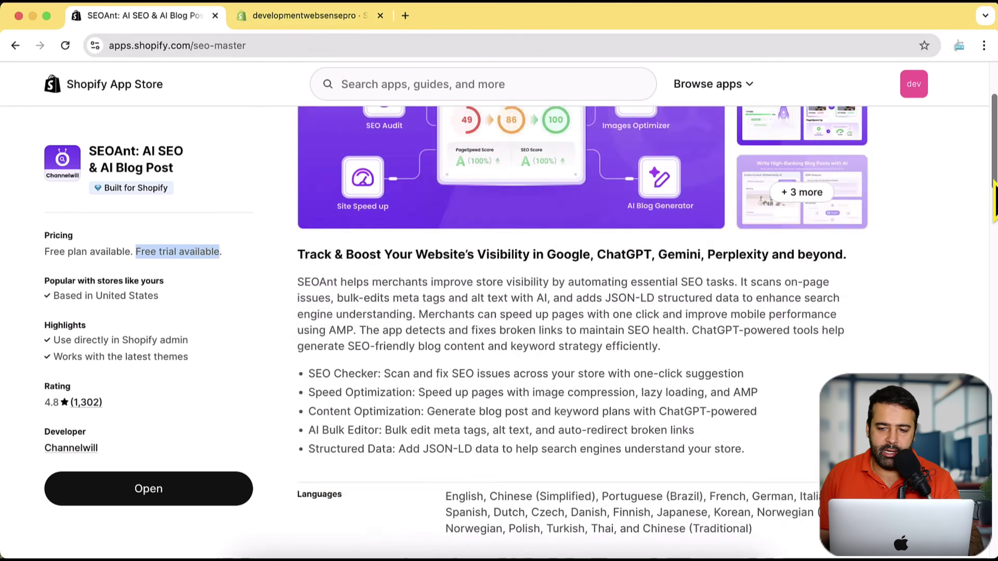
{"action": "scroll", "coordinate": [806, 327], "scroll_direction": "up", "scroll_amount": 15}
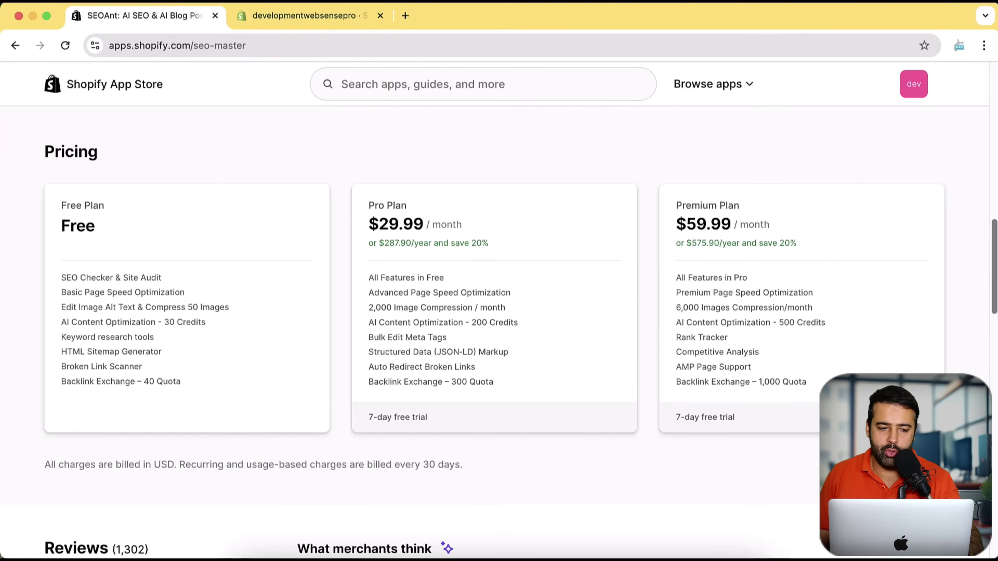
{"action": "left_click_drag", "start_coordinate": [184, 389], "coordinate": [96, 267]}
{"action": "left_click_drag", "start_coordinate": [994, 287], "coordinate": [976, 90]}
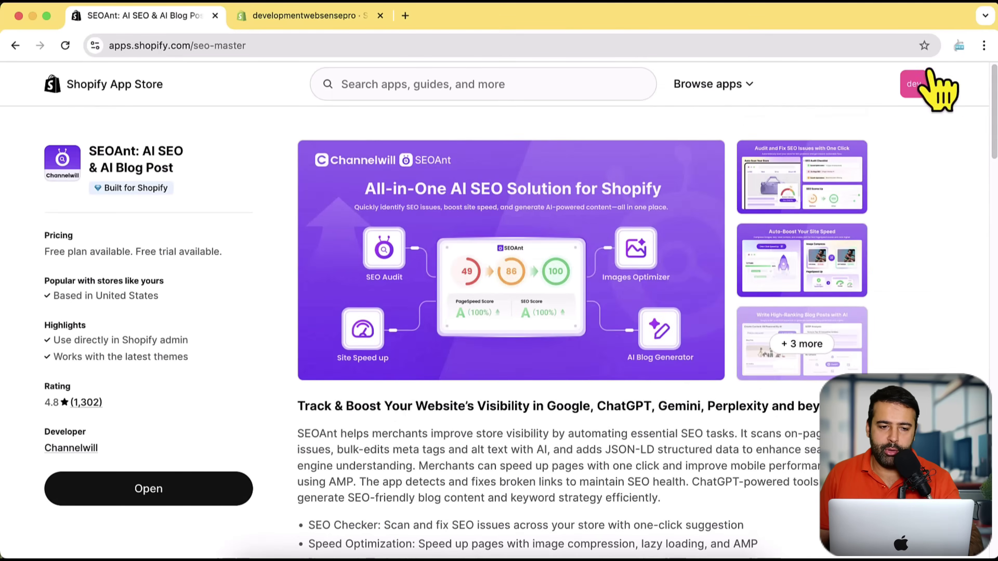
- Switch to the SEOAnt dashboard in the Shopify admin and read the explanation of the Speed Score
{"action": "left_click", "coordinate": [266, 16]}
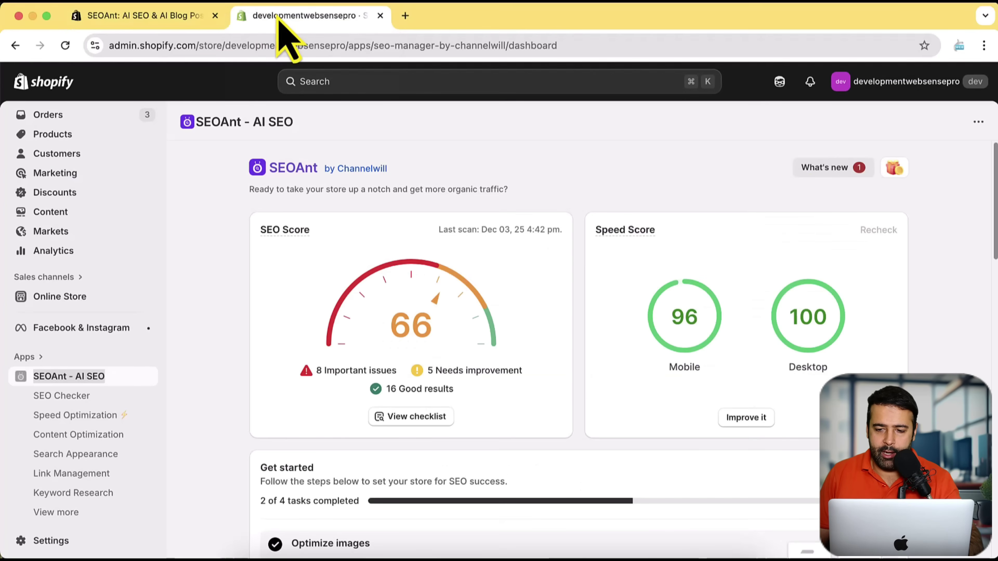
{"action": "left_click_drag", "start_coordinate": [995, 199], "coordinate": [995, 177]}
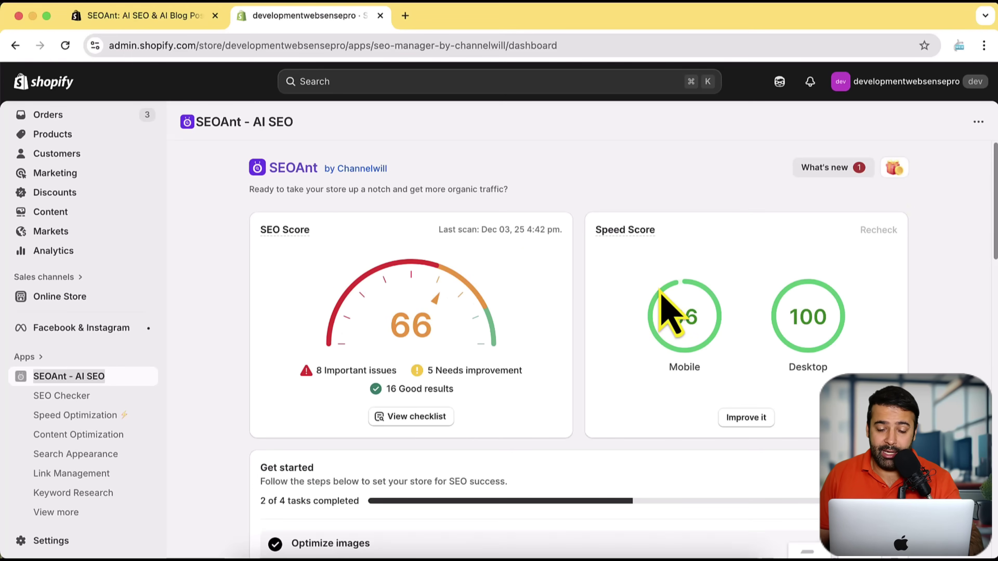
{"action": "mouse_move", "coordinate": [597, 227]}
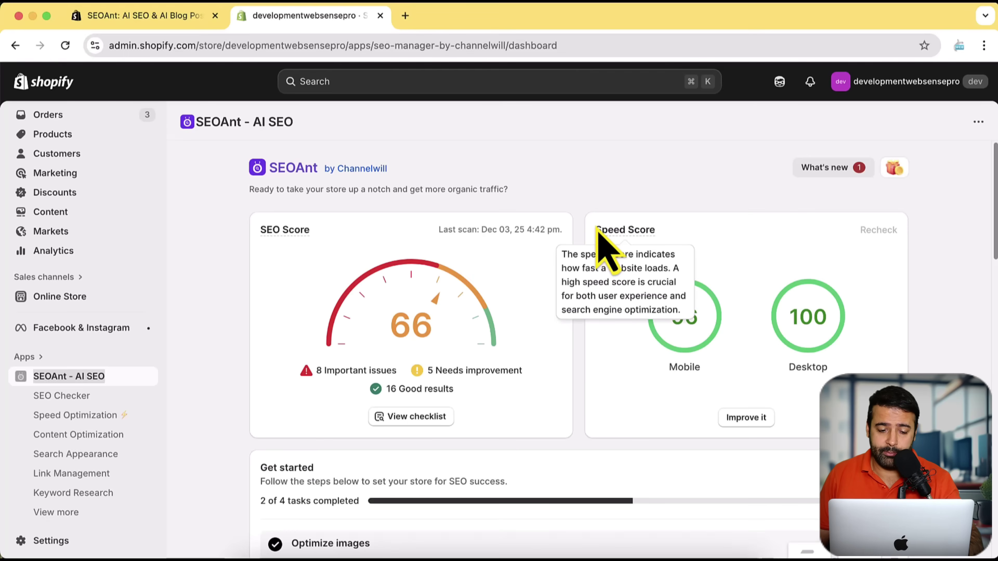
- Open the SEO Score checklist and examine the issue summary, crawled page figures and list of critical issues
{"action": "left_click", "coordinate": [411, 417]}
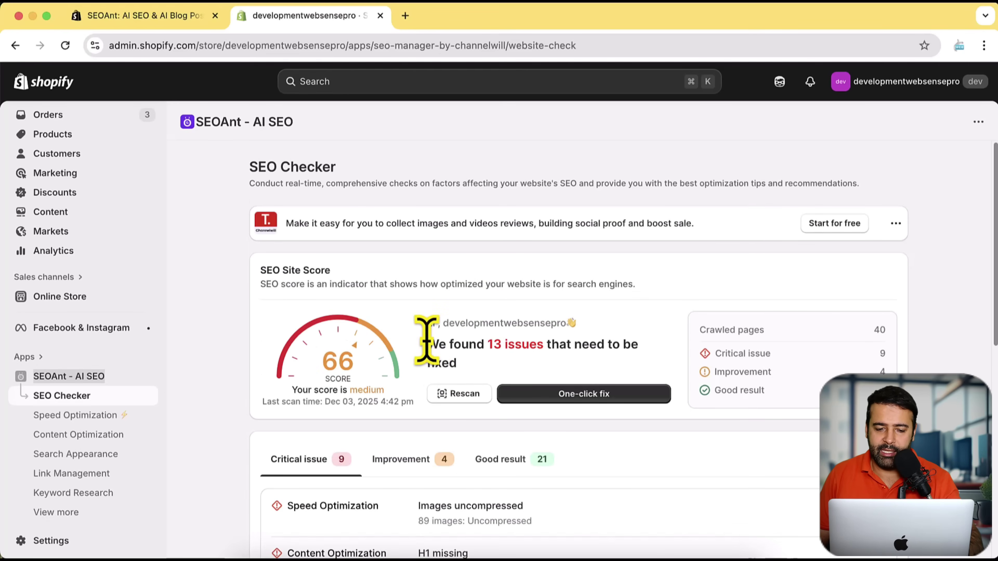
{"action": "left_click_drag", "start_coordinate": [426, 342], "coordinate": [550, 373]}
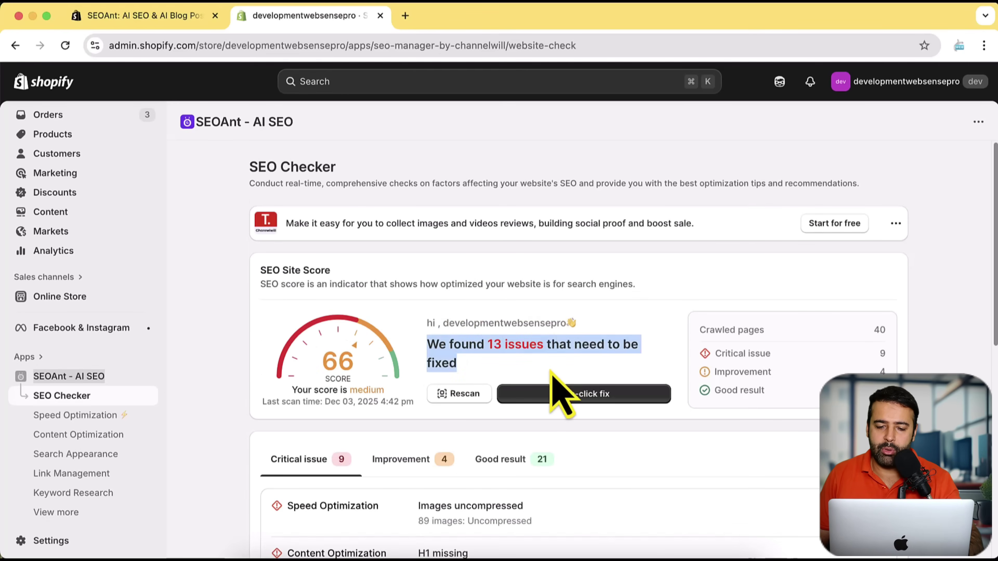
{"action": "left_click", "coordinate": [550, 373]}
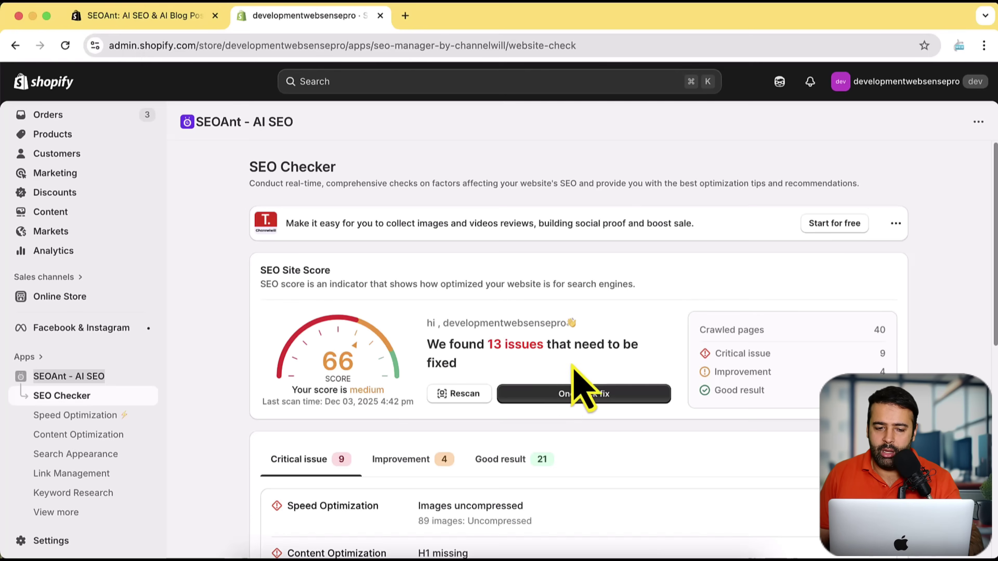
{"action": "scroll", "coordinate": [991, 315], "scroll_direction": "down", "scroll_amount": 2}
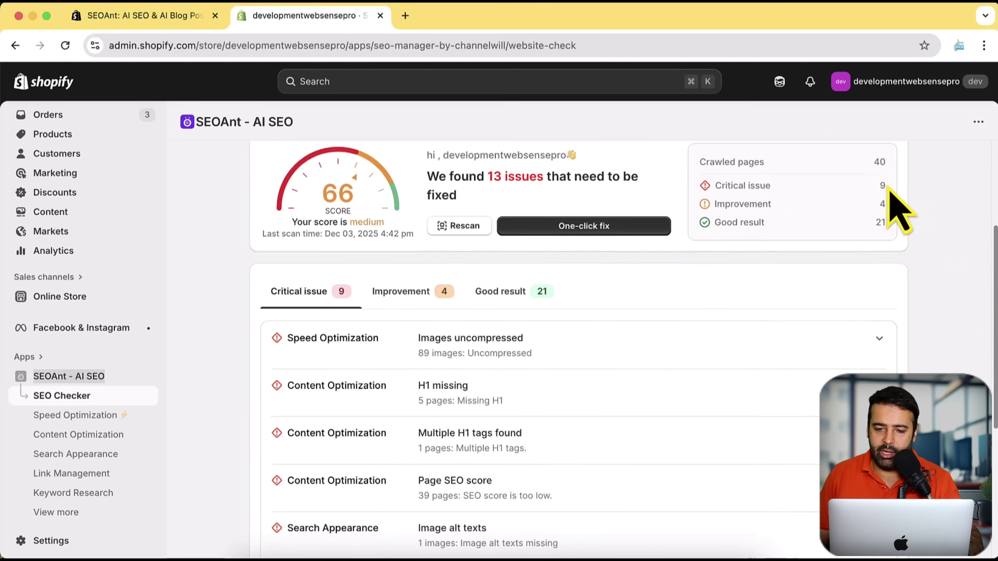
{"action": "left_click_drag", "start_coordinate": [700, 162], "coordinate": [889, 165]}
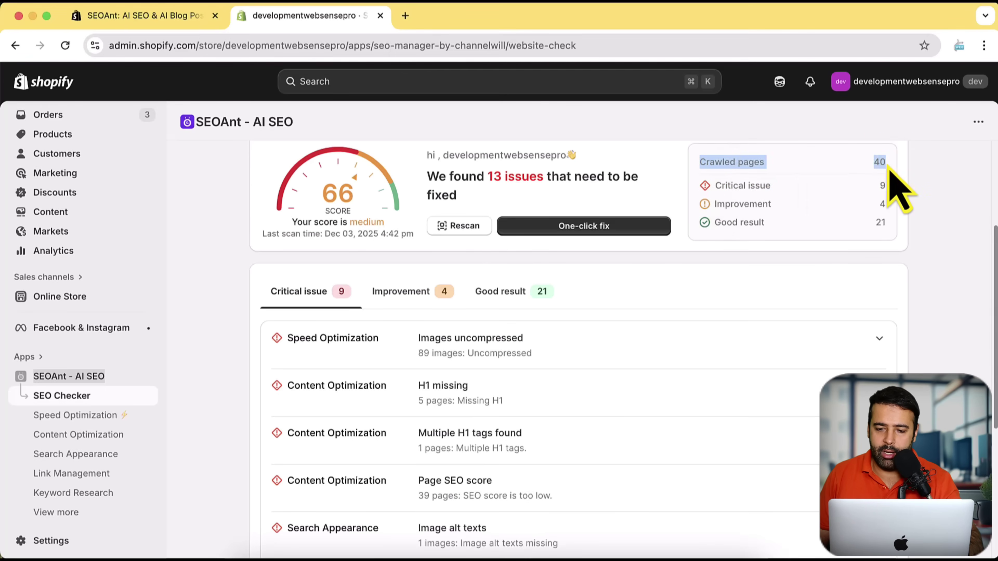
{"action": "left_click_drag", "start_coordinate": [885, 223], "coordinate": [702, 221]}
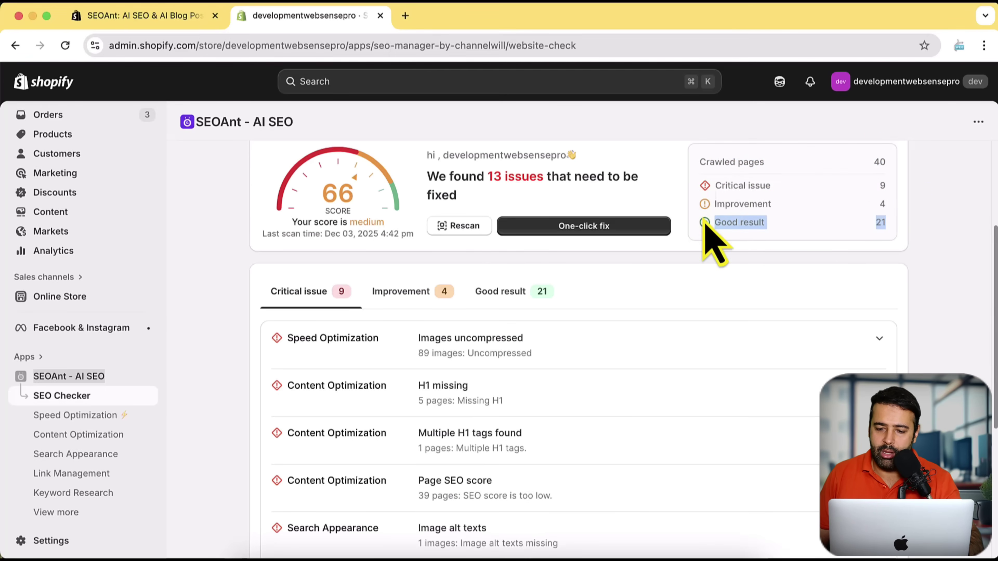
{"action": "scroll", "coordinate": [578, 349], "scroll_direction": "down", "scroll_amount": 3}
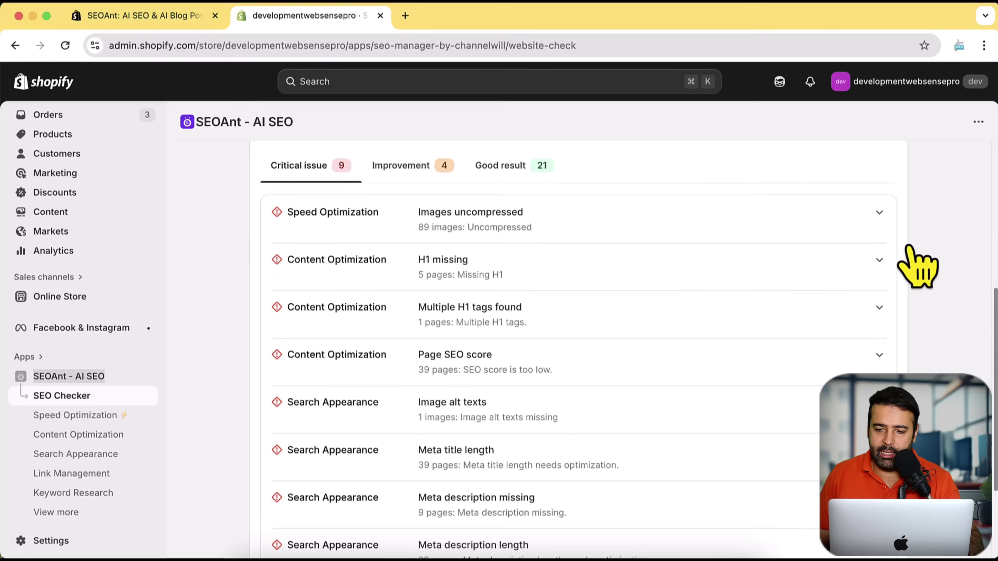
- Run the one-click fix for all uncompressed images, covering all product, collection and blog post images
{"action": "left_click", "coordinate": [879, 213]}
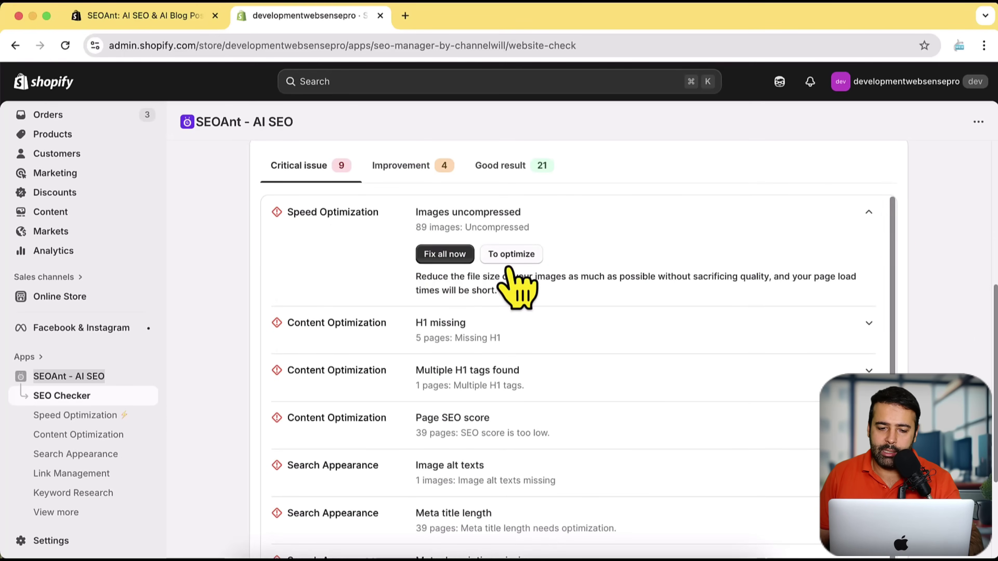
{"action": "left_click", "coordinate": [435, 255]}
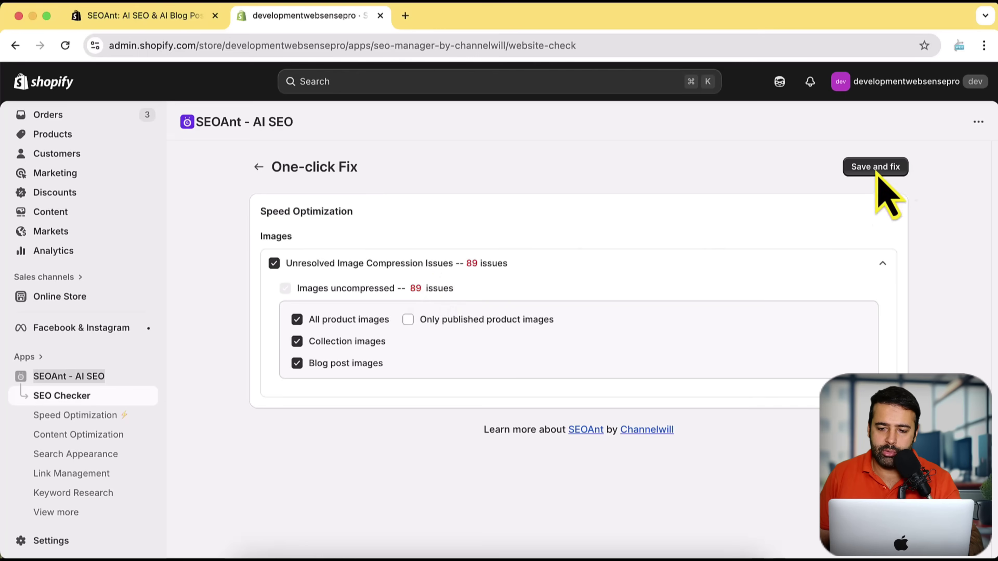
{"action": "left_click", "coordinate": [890, 168]}
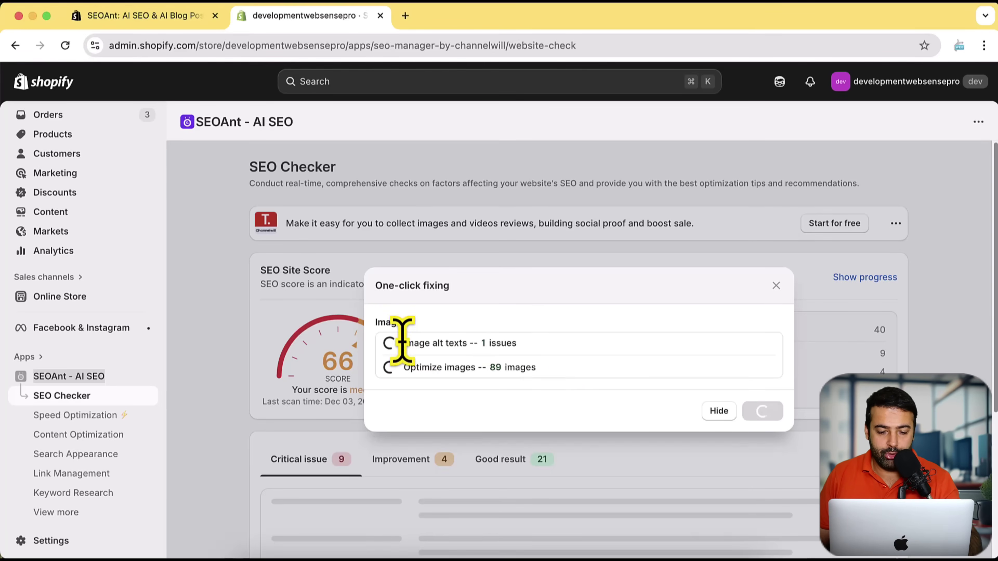
- Review the image alt text entry in the one-click fix progress and in the completed fix summary
{"action": "left_click_drag", "start_coordinate": [404, 342], "coordinate": [523, 346]}
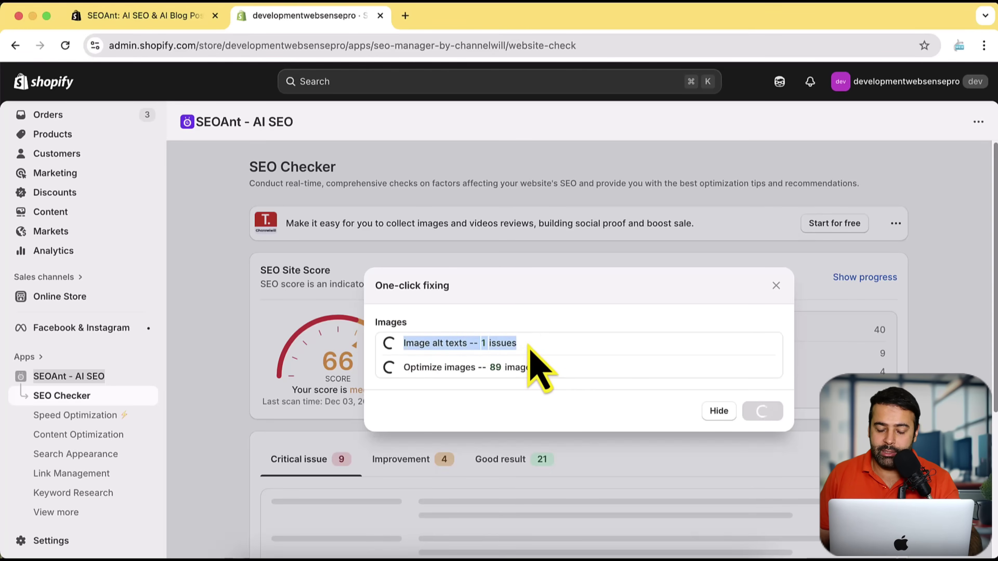
{"action": "left_click", "coordinate": [503, 344]}
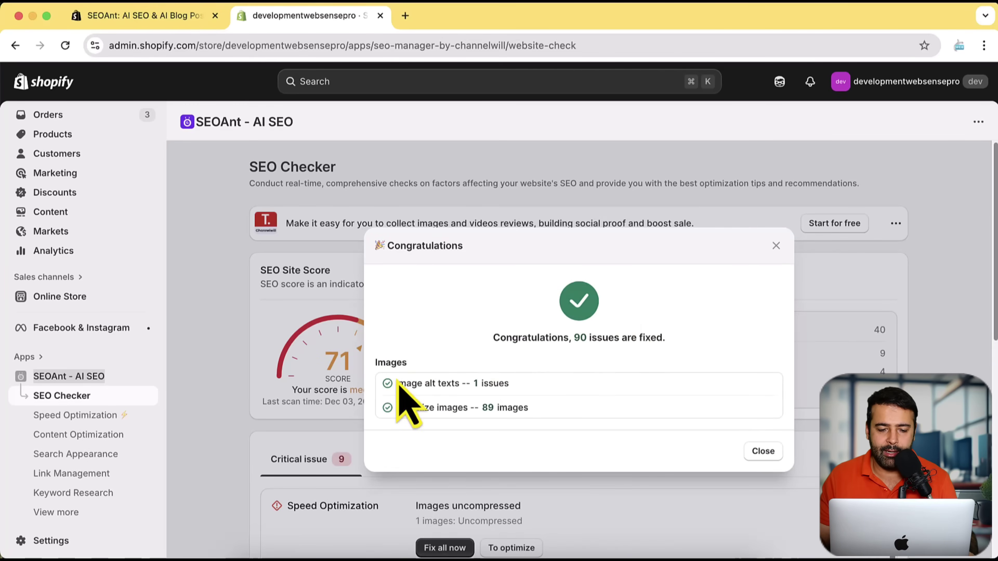
{"action": "left_click_drag", "start_coordinate": [396, 382], "coordinate": [515, 384]}
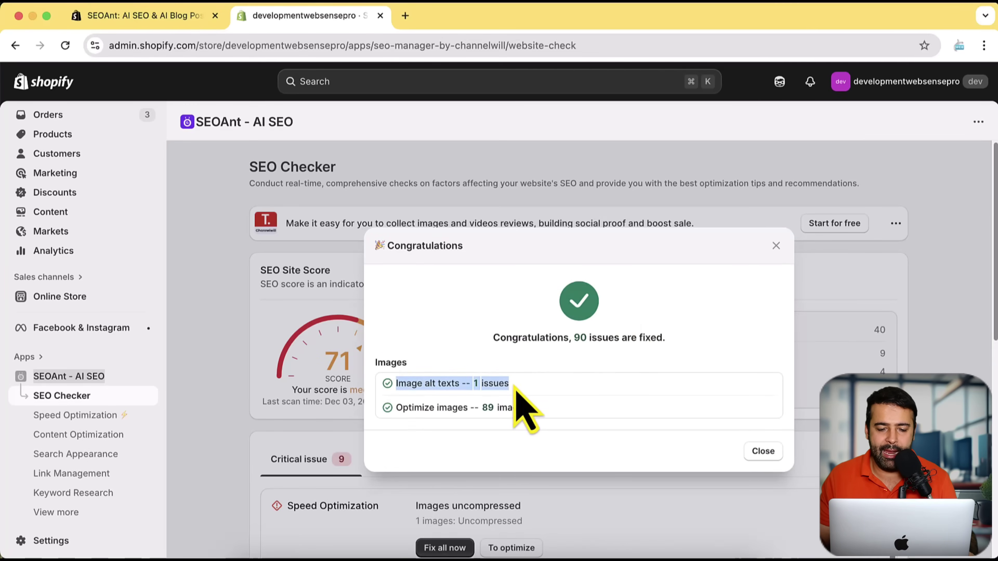
- Review the optimized images entry in the fix summary, close the summary, and check the site score rating
{"action": "left_click_drag", "start_coordinate": [397, 408], "coordinate": [545, 423]}
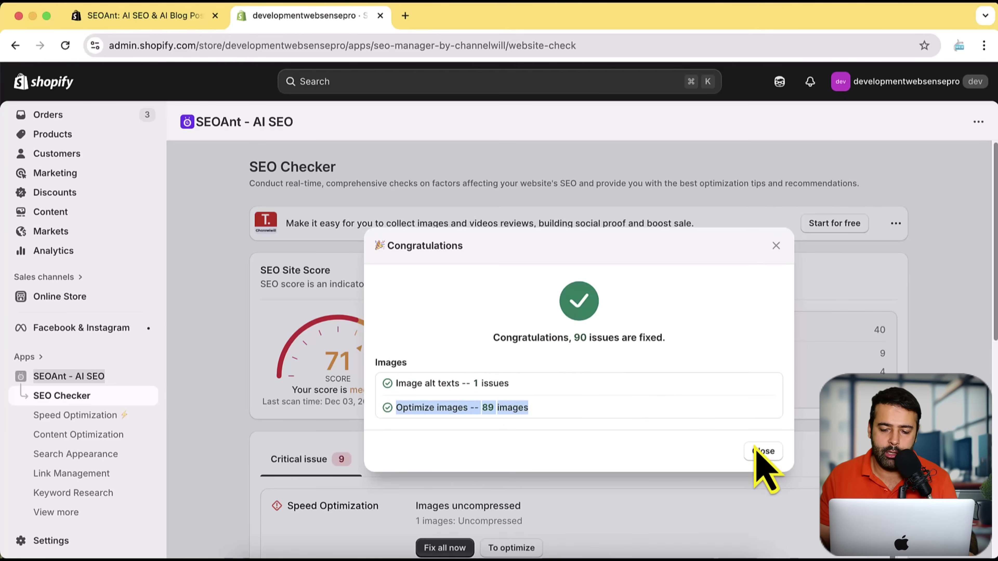
{"action": "left_click", "coordinate": [764, 452]}
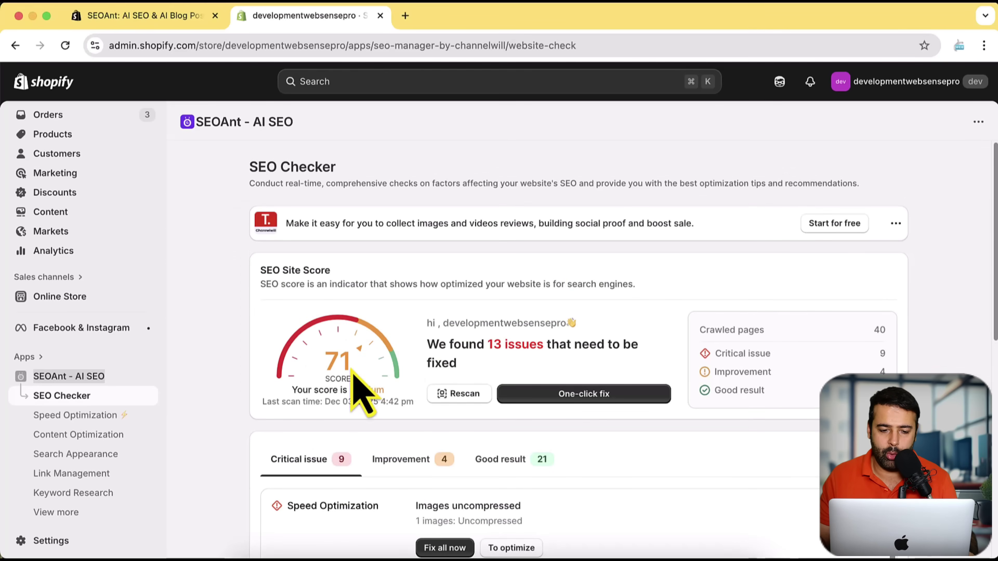
{"action": "left_click_drag", "start_coordinate": [291, 389], "coordinate": [383, 389]}
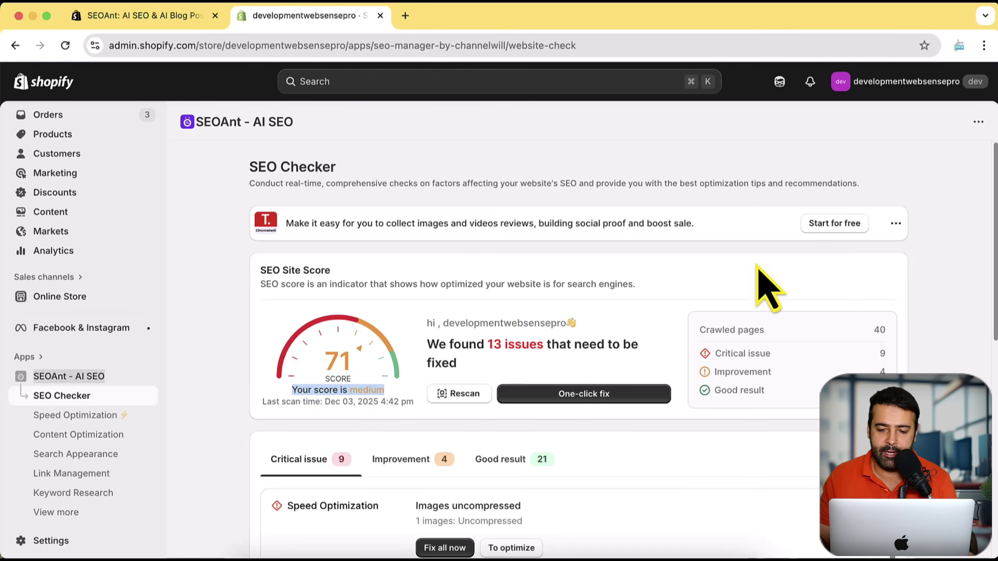
- Examine the critical issues list, focusing on the Images uncompressed entry under Speed Optimization
{"action": "scroll", "coordinate": [945, 220], "scroll_direction": "down", "scroll_amount": 8}
{"action": "scroll", "coordinate": [775, 334], "scroll_direction": "down", "scroll_amount": 1}
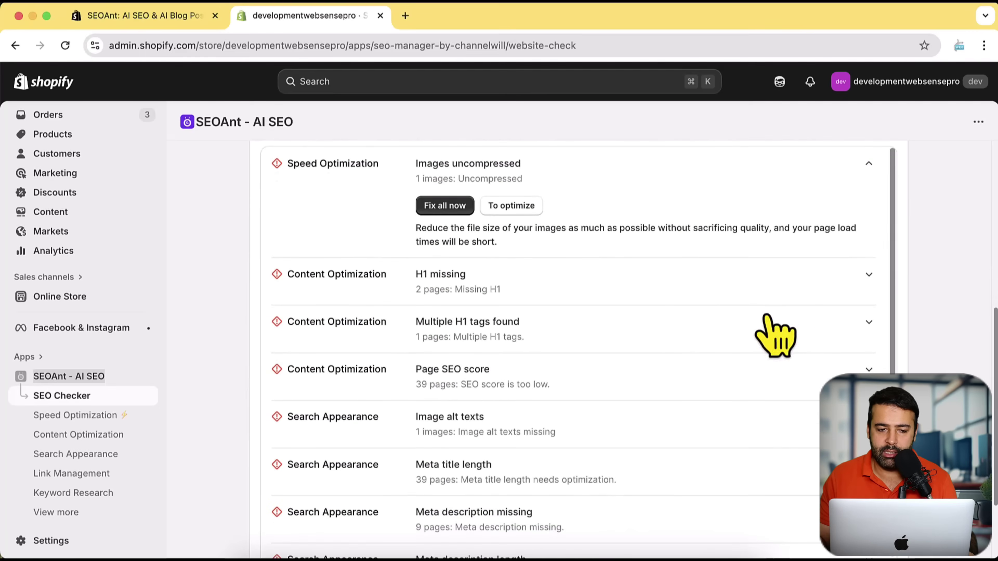
{"action": "scroll", "coordinate": [775, 334], "scroll_direction": "up", "scroll_amount": 1}
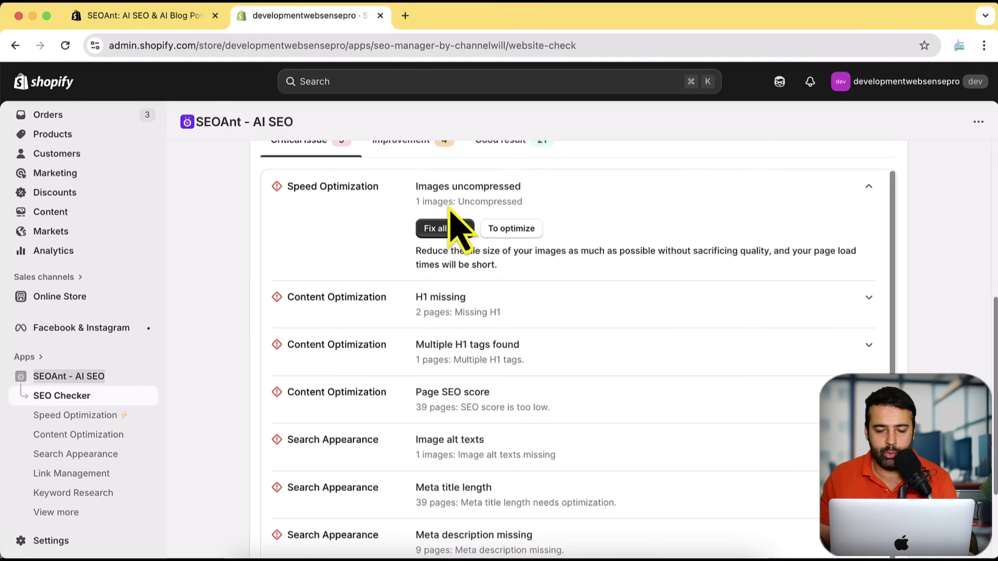
{"action": "left_click_drag", "start_coordinate": [416, 184], "coordinate": [527, 207]}
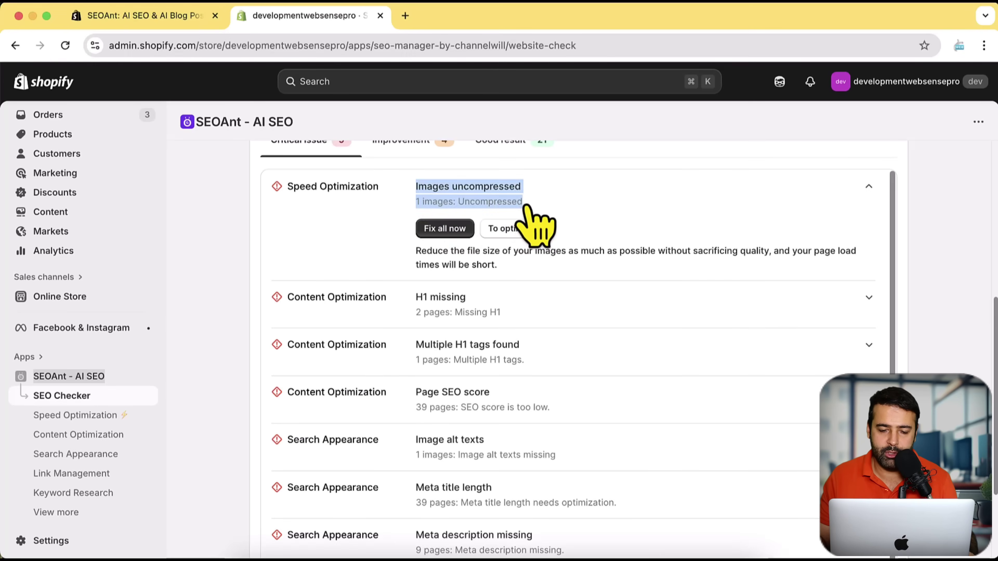
{"action": "scroll", "coordinate": [519, 255], "scroll_direction": "down", "scroll_amount": 2}
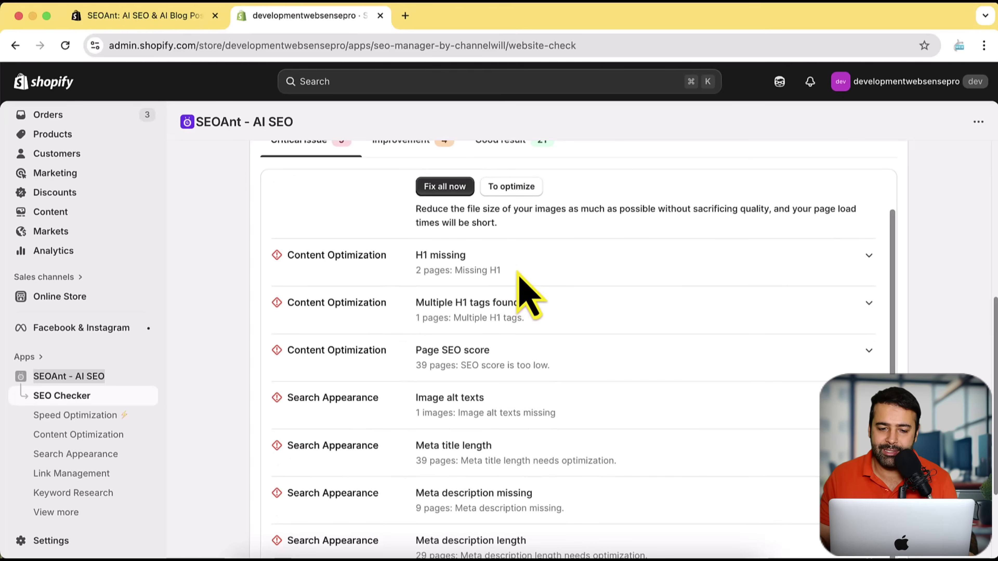
- Expand the H1 missing, Multiple H1 tags found and Page SEO score issues and examine the affected page types
{"action": "left_click_drag", "start_coordinate": [518, 272], "coordinate": [412, 265]}
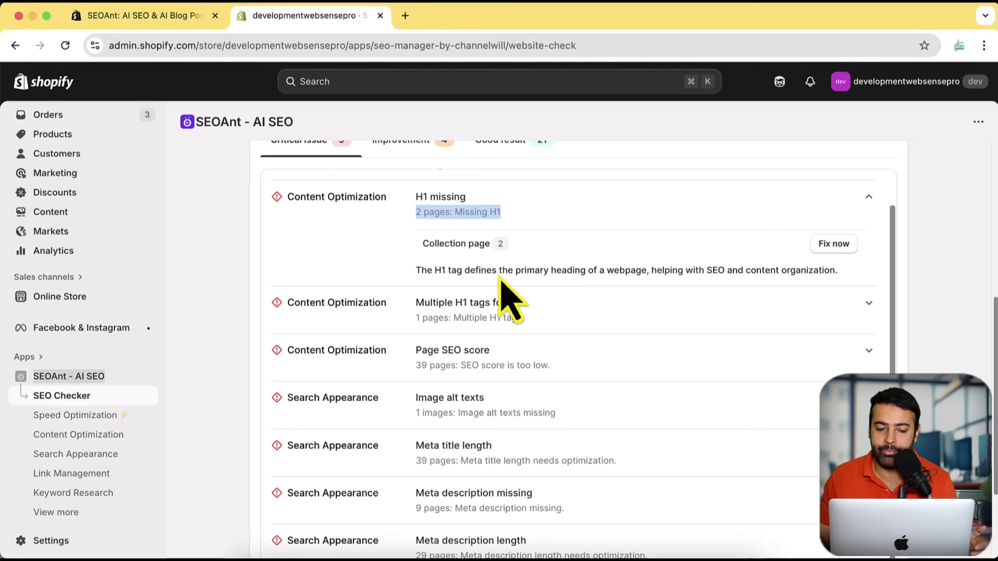
{"action": "left_click", "coordinate": [556, 309]}
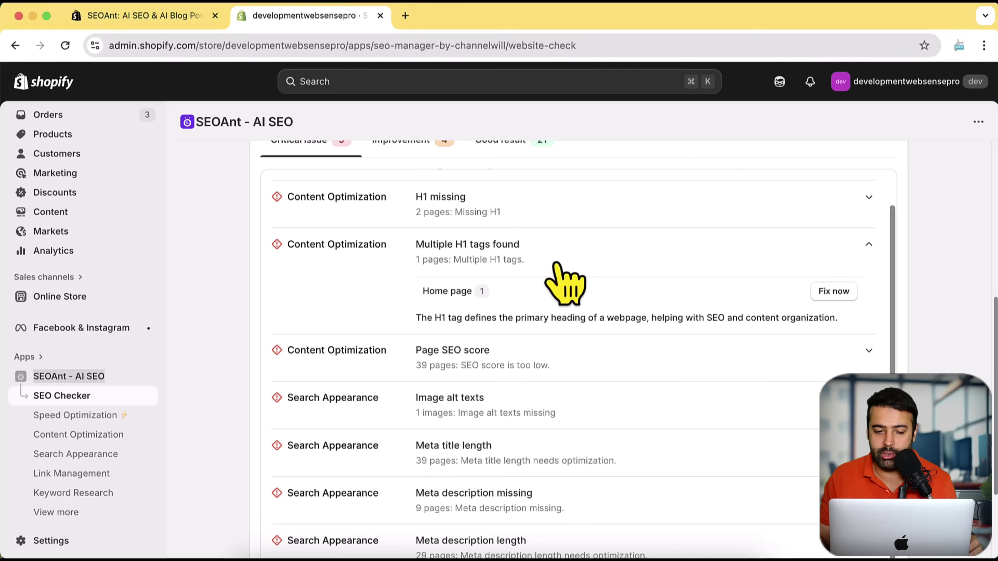
{"action": "scroll", "coordinate": [563, 284], "scroll_direction": "down", "scroll_amount": 3}
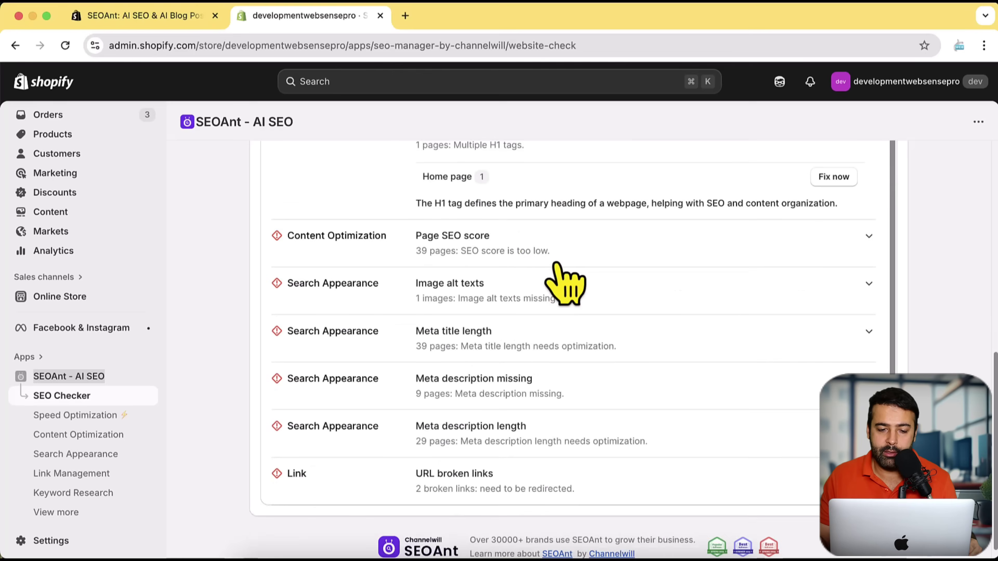
{"action": "left_click", "coordinate": [503, 254]}
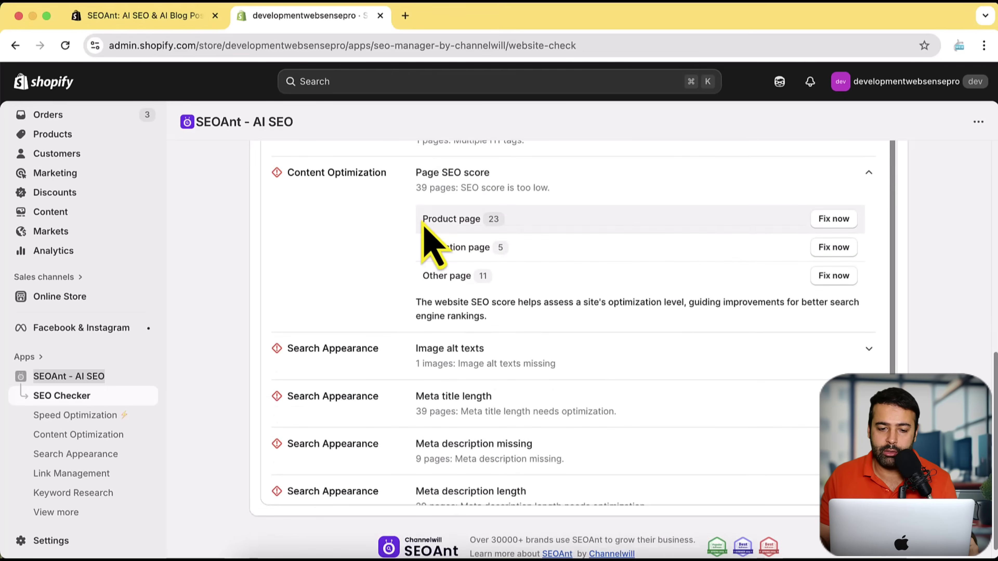
{"action": "left_click_drag", "start_coordinate": [421, 218], "coordinate": [523, 231]}
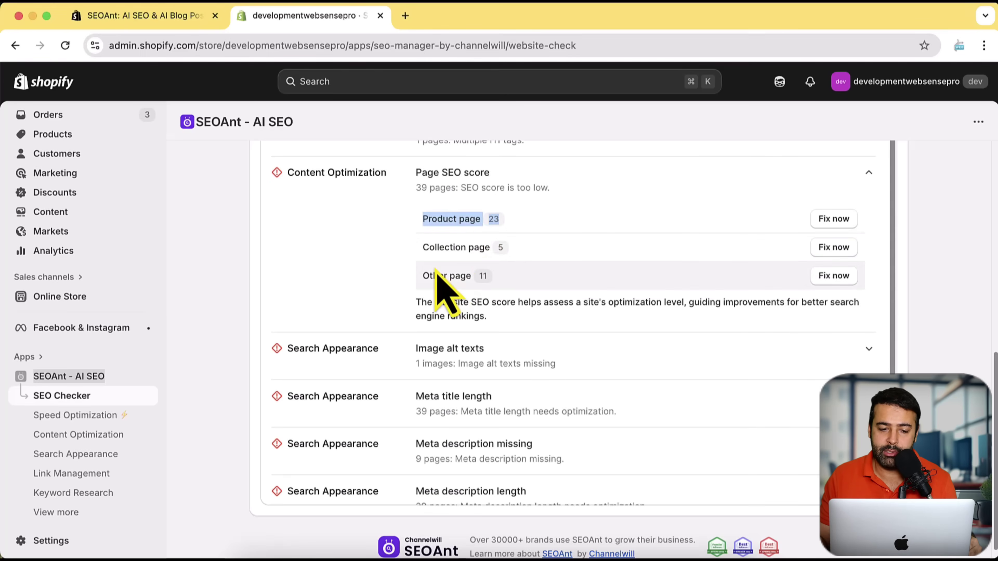
{"action": "scroll", "coordinate": [587, 249], "scroll_direction": "up", "scroll_amount": 1}
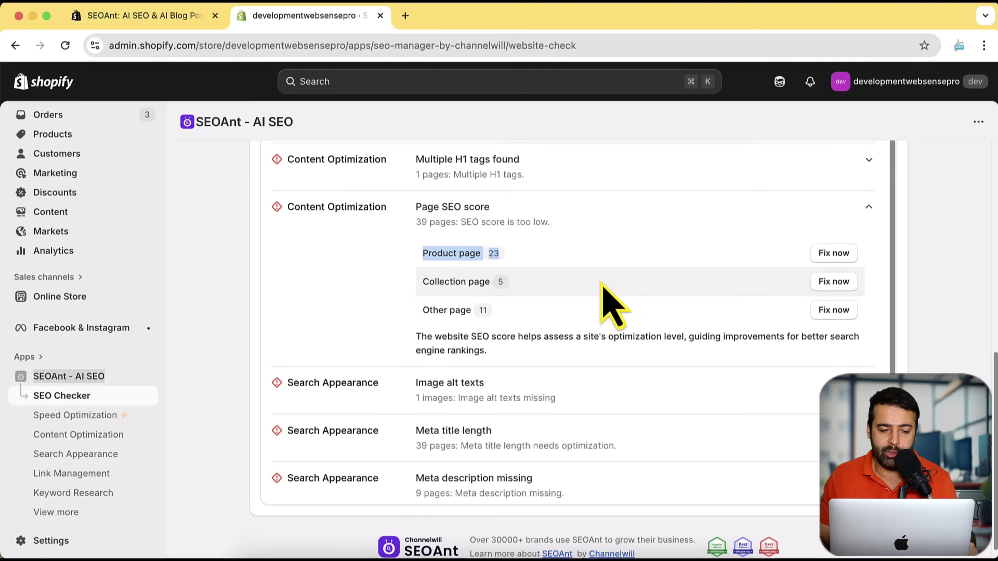
{"action": "scroll", "coordinate": [604, 295], "scroll_direction": "up", "scroll_amount": 1}
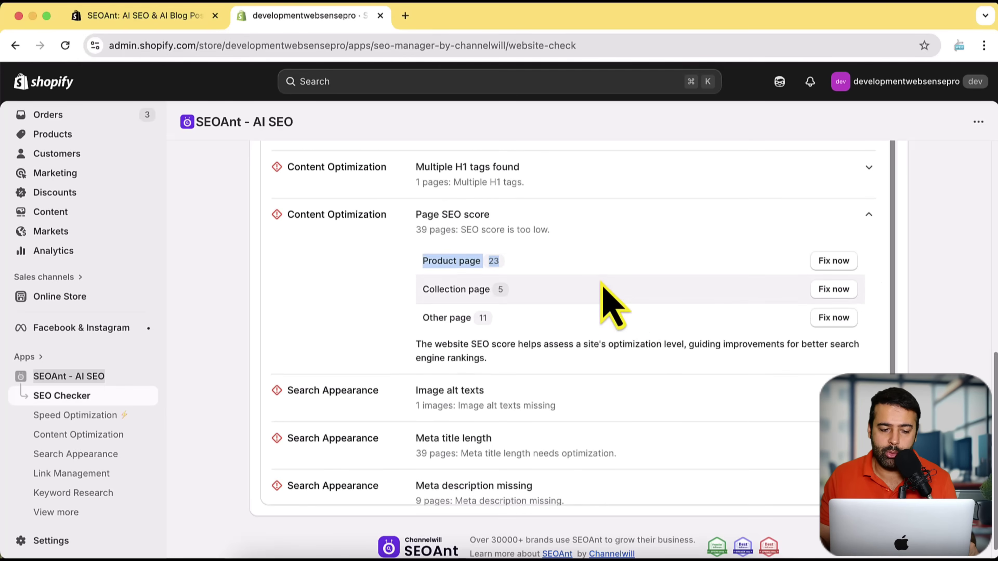
- View the detailed PageSpeed Insights report from Speed Optimization, and return to the SEOAnt app in the Shopify admin
{"action": "left_click", "coordinate": [91, 419]}
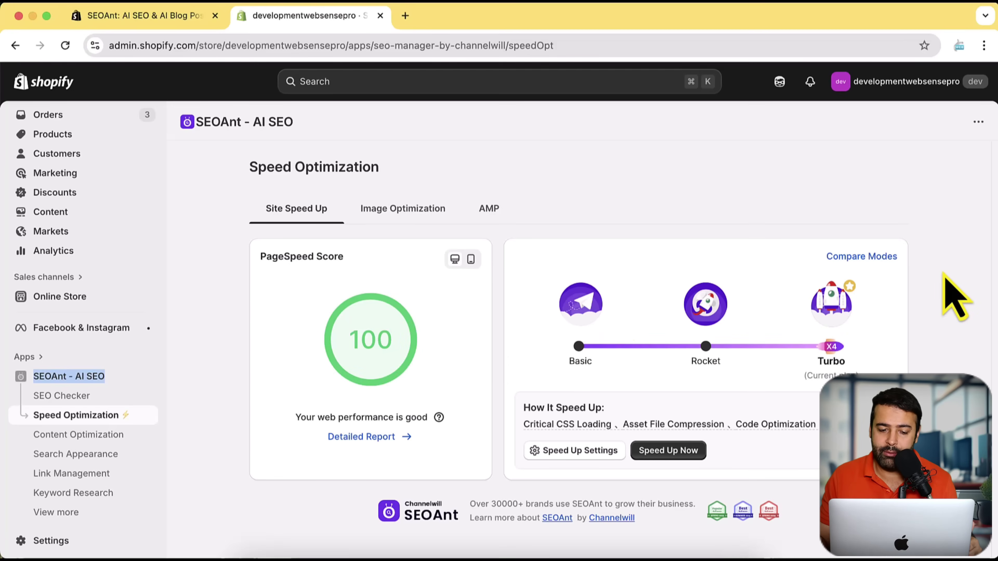
{"action": "left_click", "coordinate": [381, 440]}
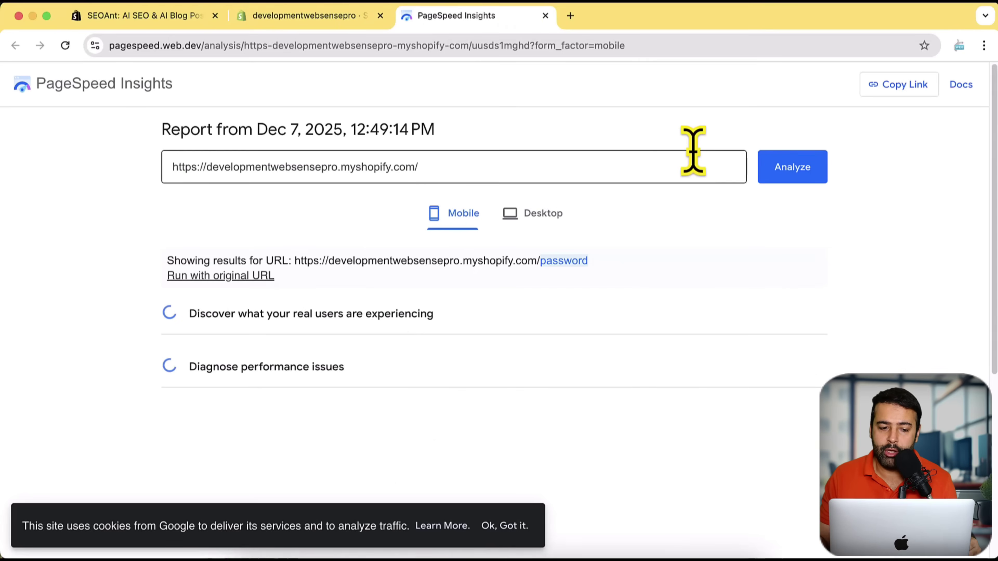
{"action": "scroll", "coordinate": [711, 163], "scroll_direction": "down", "scroll_amount": 3}
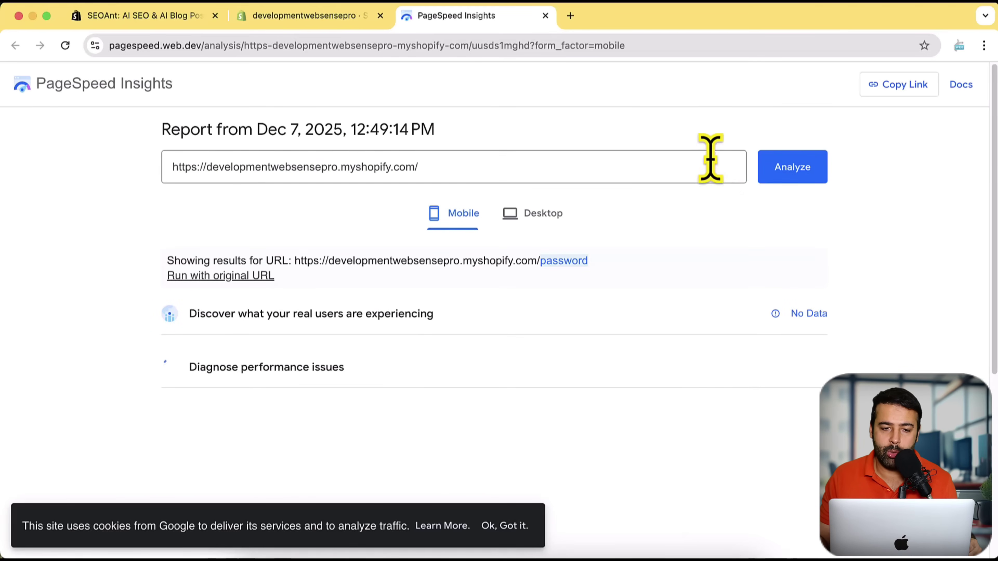
{"action": "left_click", "coordinate": [336, 17]}
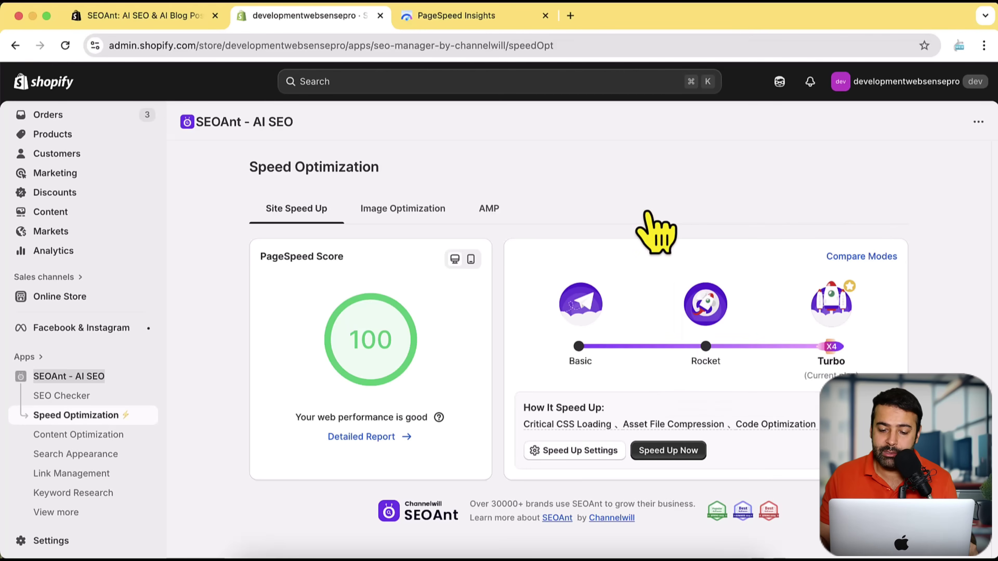
- Review the Image Optimization statistics and the AMP publishing options for the home page, products, collections and blogs
{"action": "left_click", "coordinate": [406, 217]}
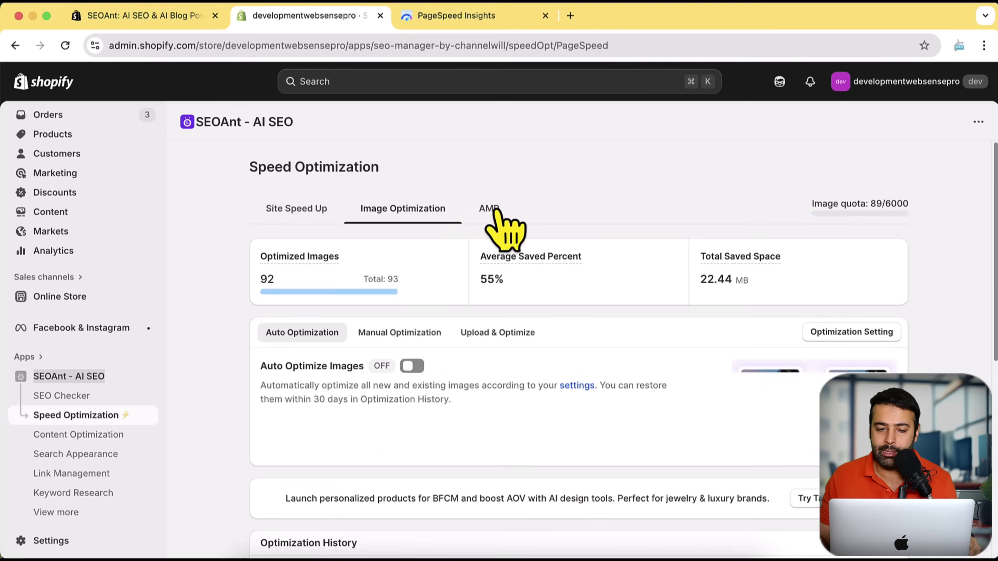
{"action": "left_click", "coordinate": [493, 210]}
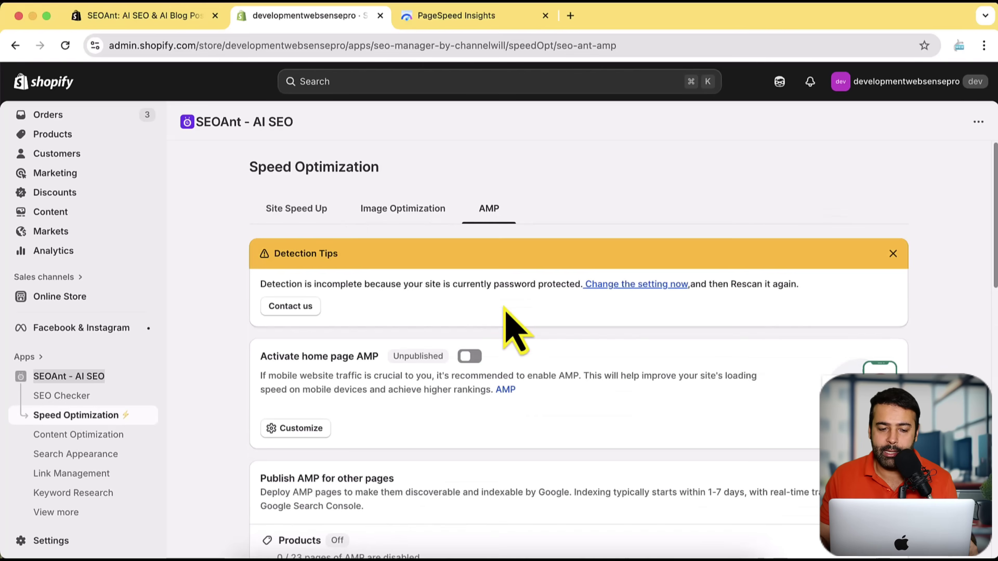
{"action": "scroll", "coordinate": [528, 323], "scroll_direction": "down", "scroll_amount": 3}
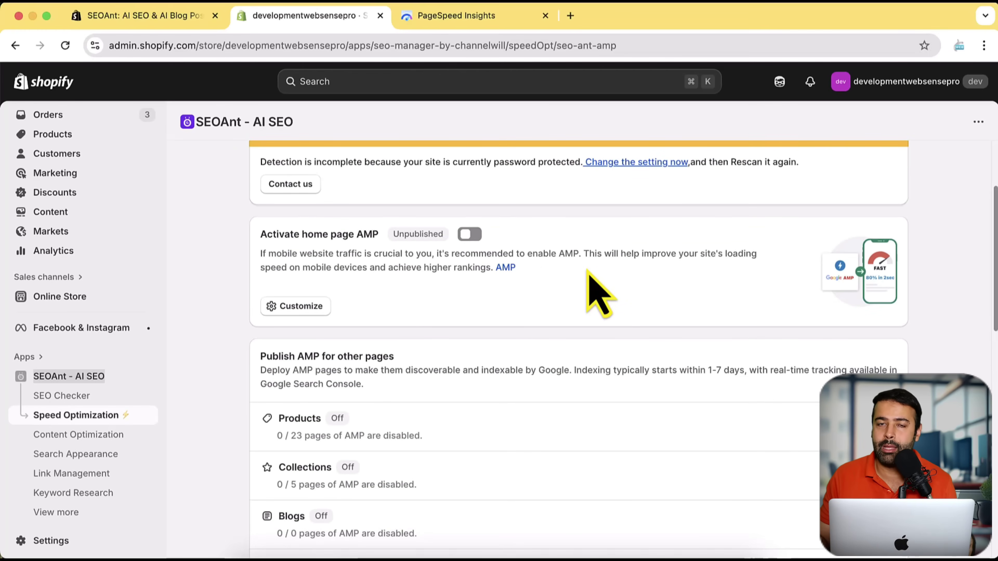
{"action": "scroll", "coordinate": [593, 283], "scroll_direction": "down", "scroll_amount": 3}
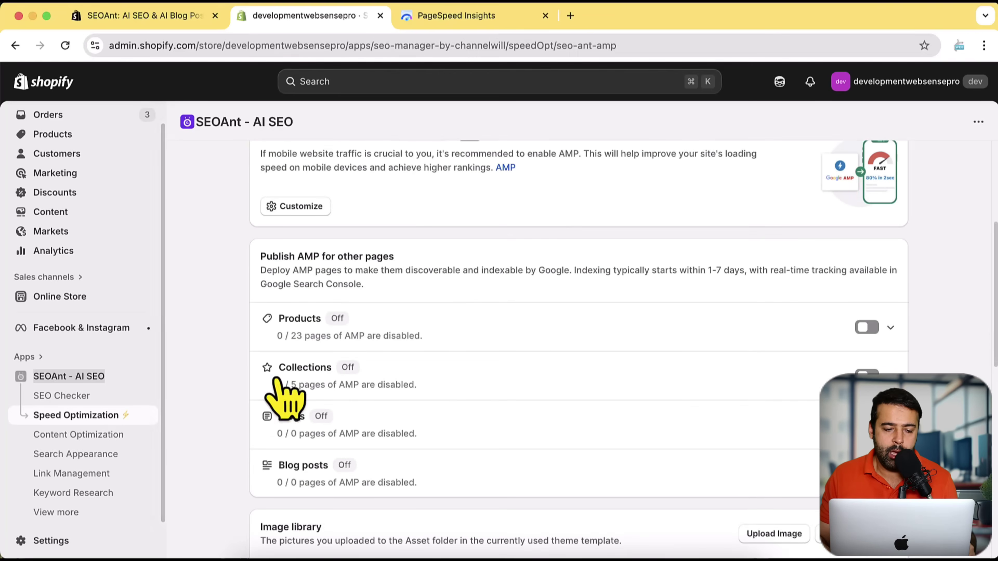
- Open Content Optimization and look over the AI Blog Generator and the SEO scores of the blog posts
{"action": "left_click", "coordinate": [102, 435]}
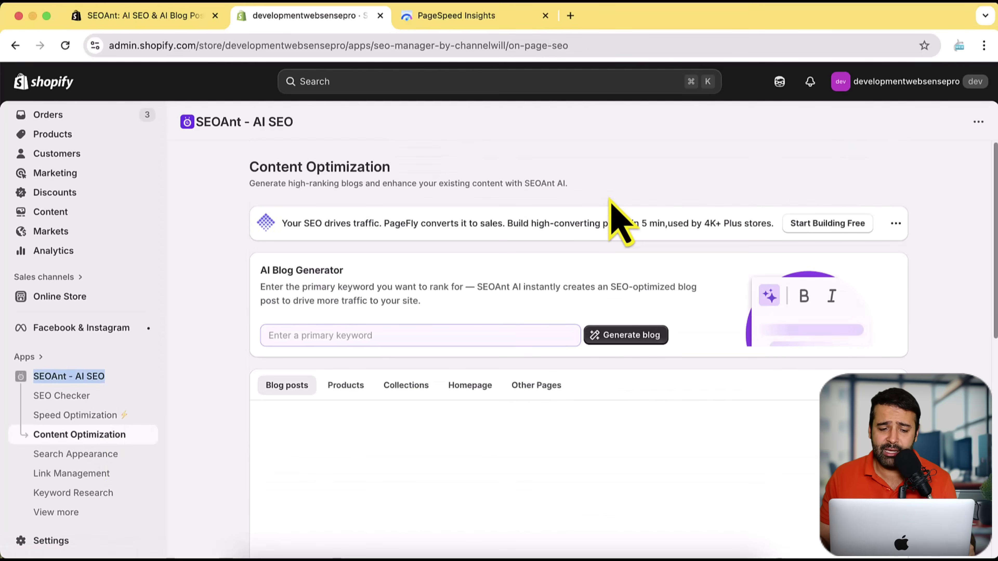
{"action": "scroll", "coordinate": [801, 193], "scroll_direction": "down", "scroll_amount": 1}
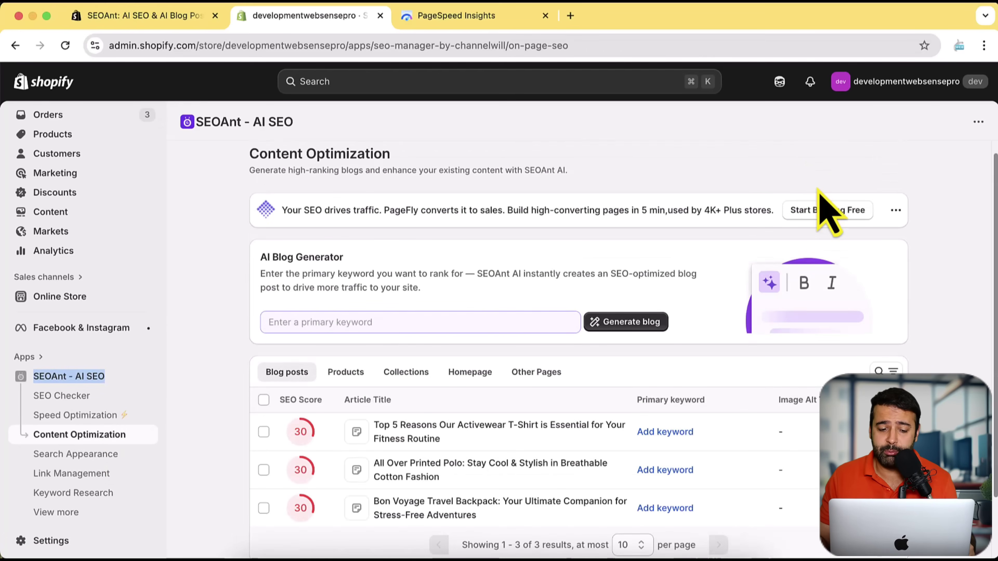
{"action": "scroll", "coordinate": [605, 291], "scroll_direction": "down", "scroll_amount": 3}
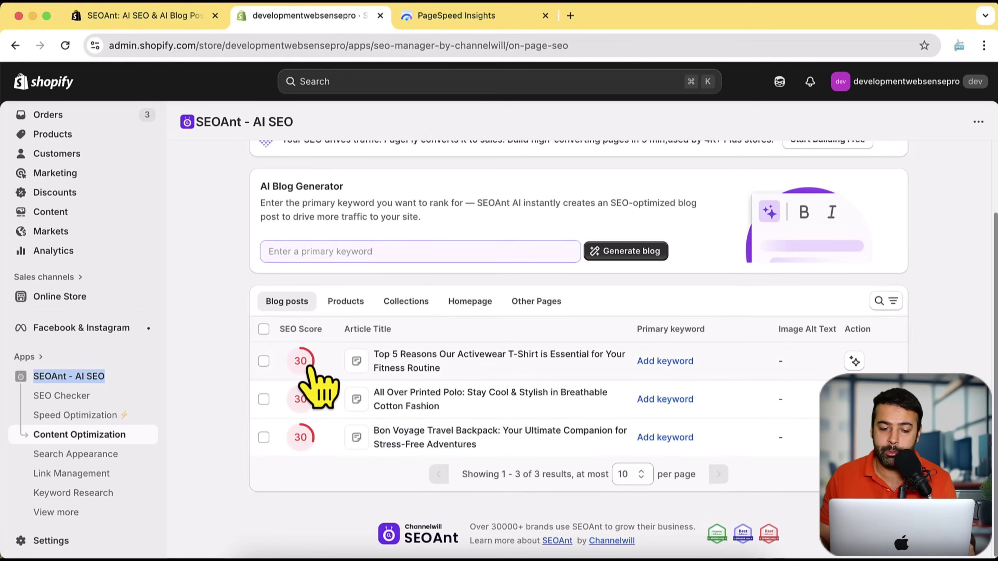
- Show the products in Content Optimization and examine their SEO scores, primary keywords and image alt text status
{"action": "left_click", "coordinate": [346, 301]}
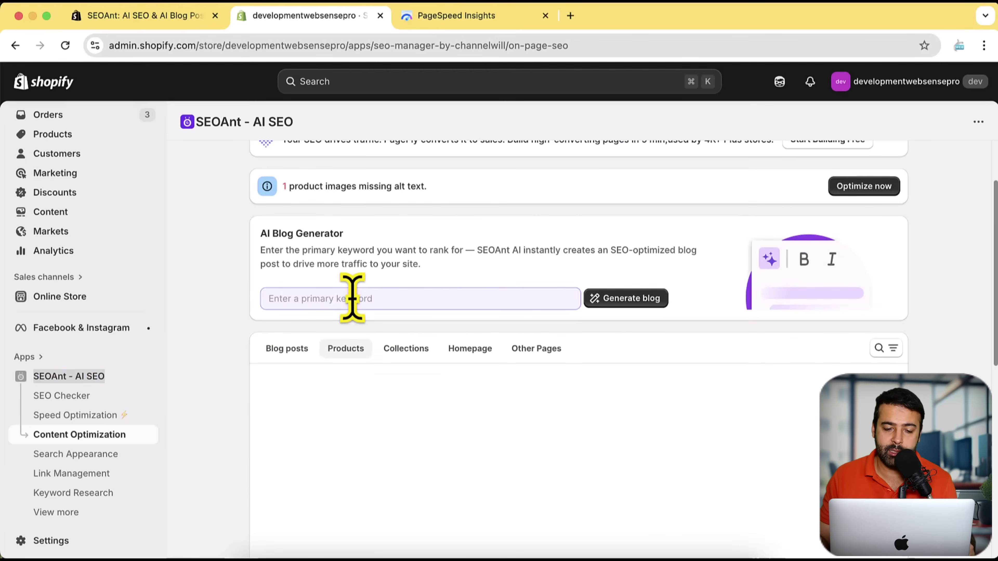
{"action": "scroll", "coordinate": [354, 307], "scroll_direction": "up", "scroll_amount": 2}
{"action": "scroll", "coordinate": [875, 252], "scroll_direction": "down", "scroll_amount": 3}
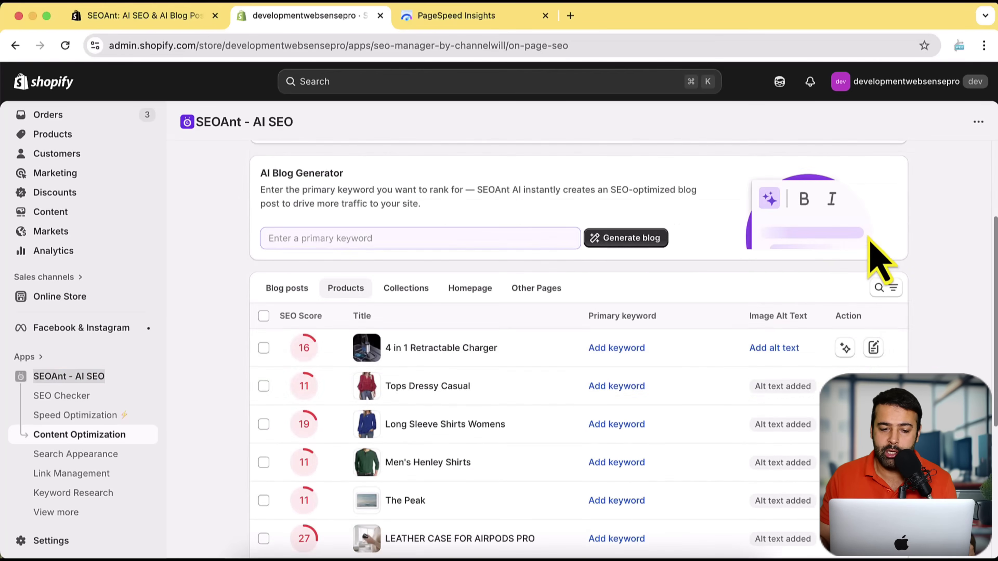
{"action": "scroll", "coordinate": [512, 338], "scroll_direction": "down", "scroll_amount": 4}
{"action": "scroll", "coordinate": [498, 323], "scroll_direction": "down", "scroll_amount": 3}
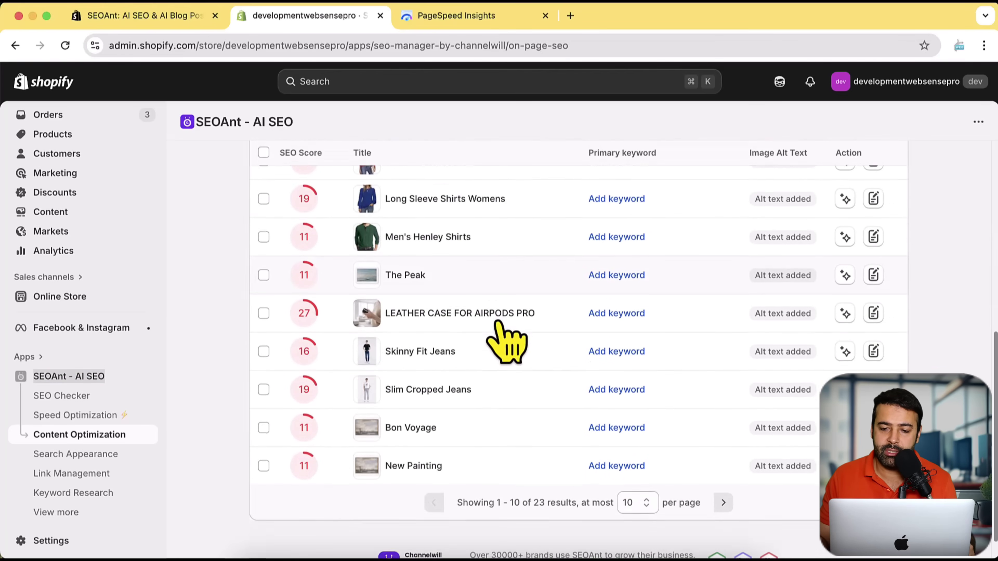
{"action": "scroll", "coordinate": [499, 324], "scroll_direction": "up", "scroll_amount": 6}
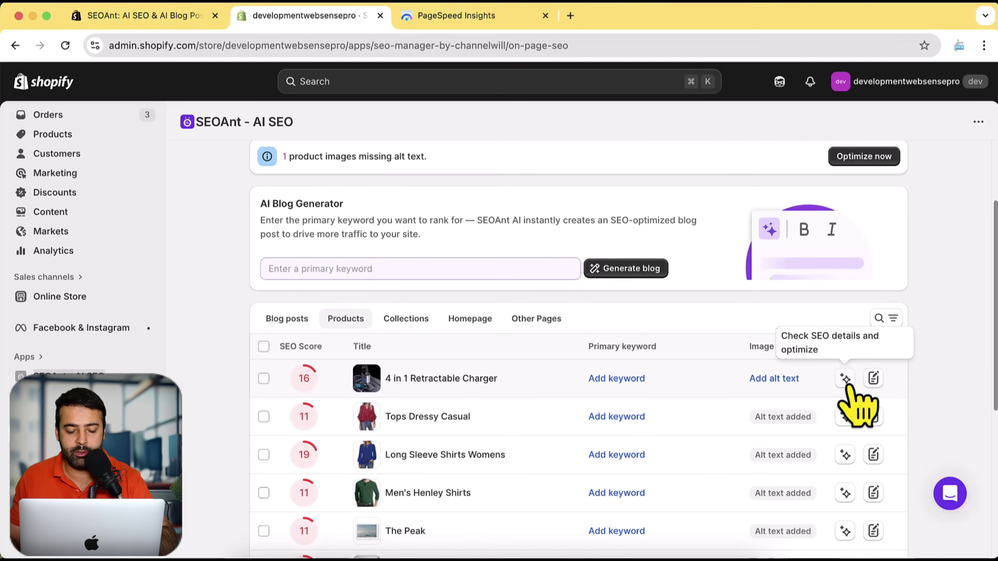
- Capture part of the product list and draw a red arrow to the first product's SEO optimize action, discarding the capture
{"action": "key", "text": "super+shift+9"}
{"action": "mouse_move", "coordinate": [486, 252]}
{"action": "left_mouse_down"}
{"action": "mouse_move", "coordinate": [847, 417]}
{"action": "mouse_move", "coordinate": [743, 525]}
{"action": "left_mouse_up"}
{"action": "left_click", "coordinate": [474, 405]}
{"action": "left_click_drag", "start_coordinate": [658, 427], "coordinate": [840, 375]}
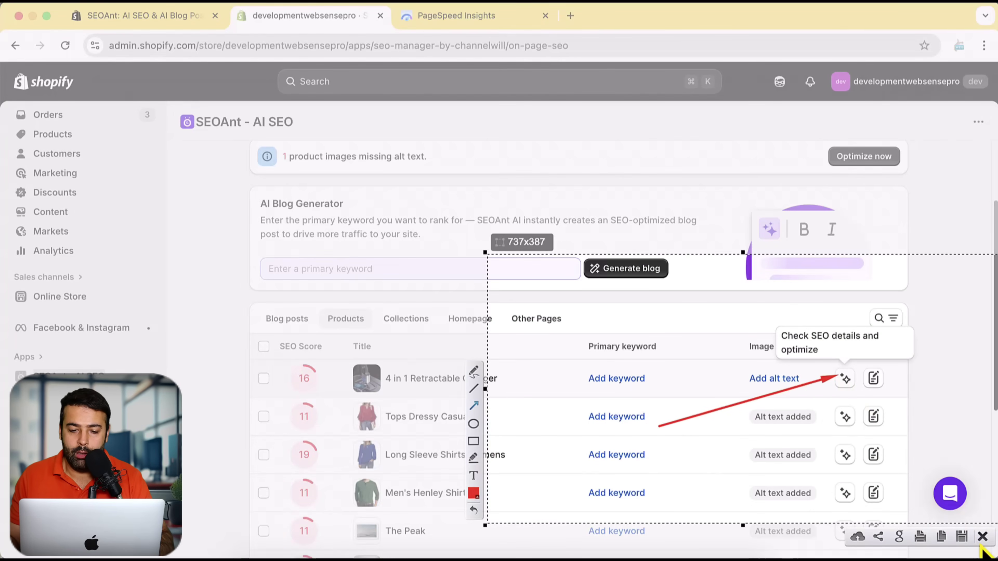
{"action": "key", "text": "Escape"}
- Look over the collections' SEO scores and the homepage's primary keyword and search engine listing options
{"action": "left_click", "coordinate": [407, 319]}
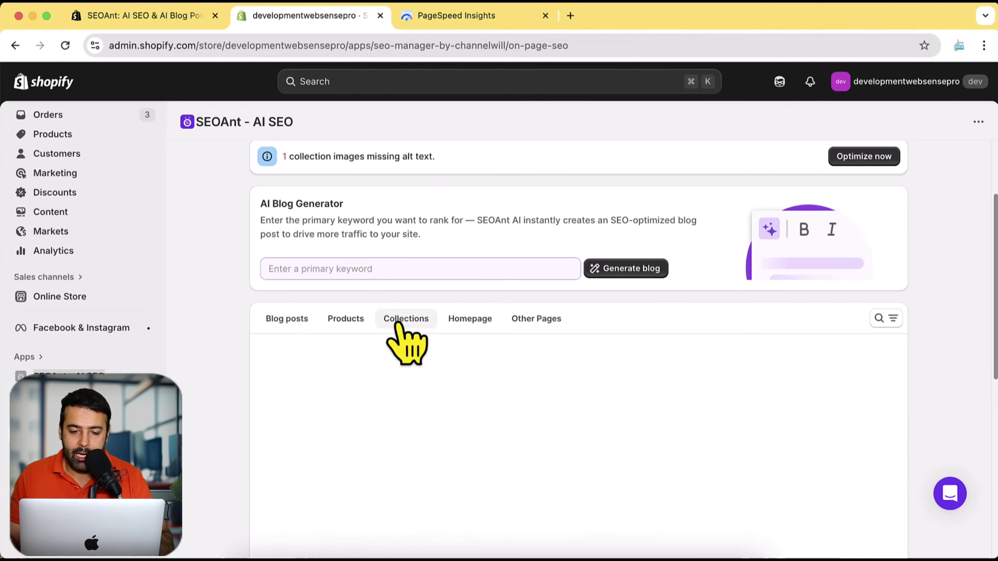
{"action": "scroll", "coordinate": [471, 330], "scroll_direction": "up", "scroll_amount": 2}
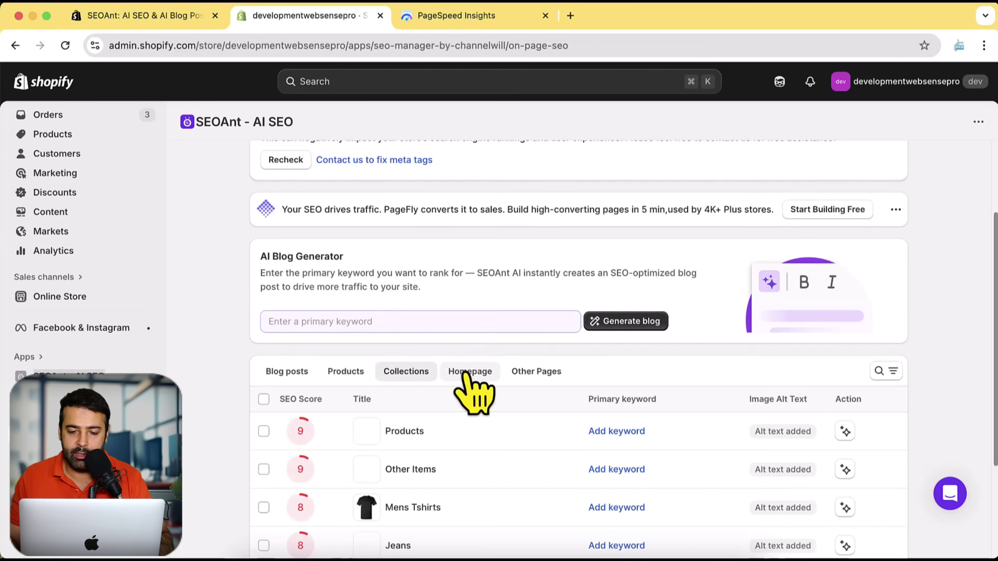
{"action": "left_click", "coordinate": [467, 373]}
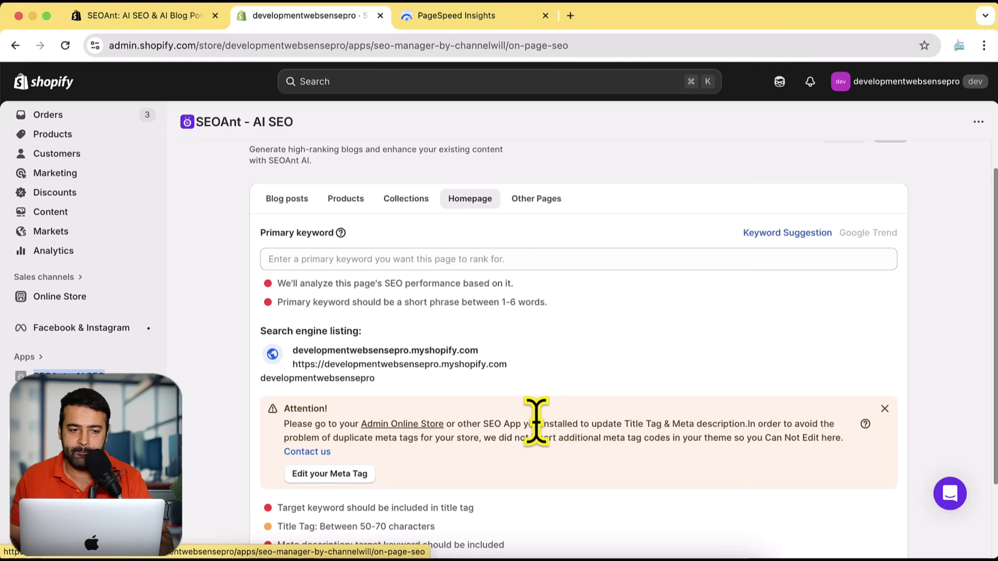
- Return to the blog posts list and read the AI Blog Generator description
{"action": "left_click", "coordinate": [298, 204]}
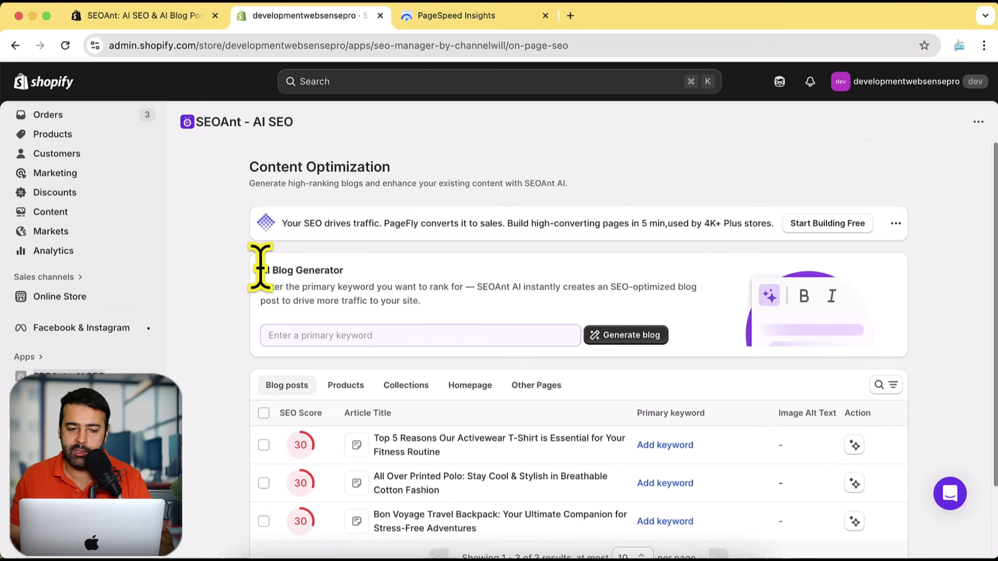
{"action": "left_click_drag", "start_coordinate": [262, 270], "coordinate": [452, 315]}
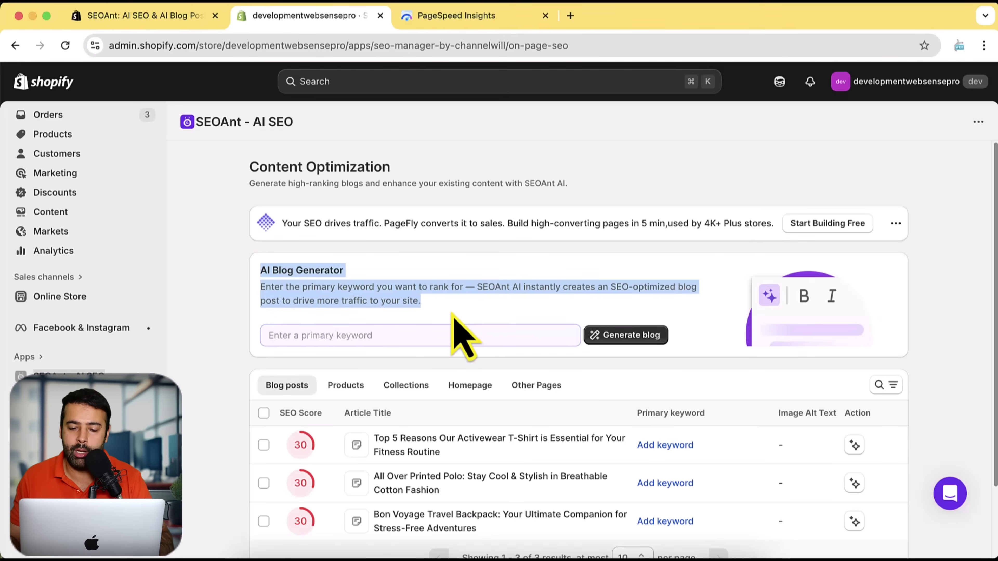
- Start an AI blog for the primary keyword "Round neck Tshirt" in English for the United States, proceeding to the topic and keywords stage
{"action": "left_click", "coordinate": [465, 334]}
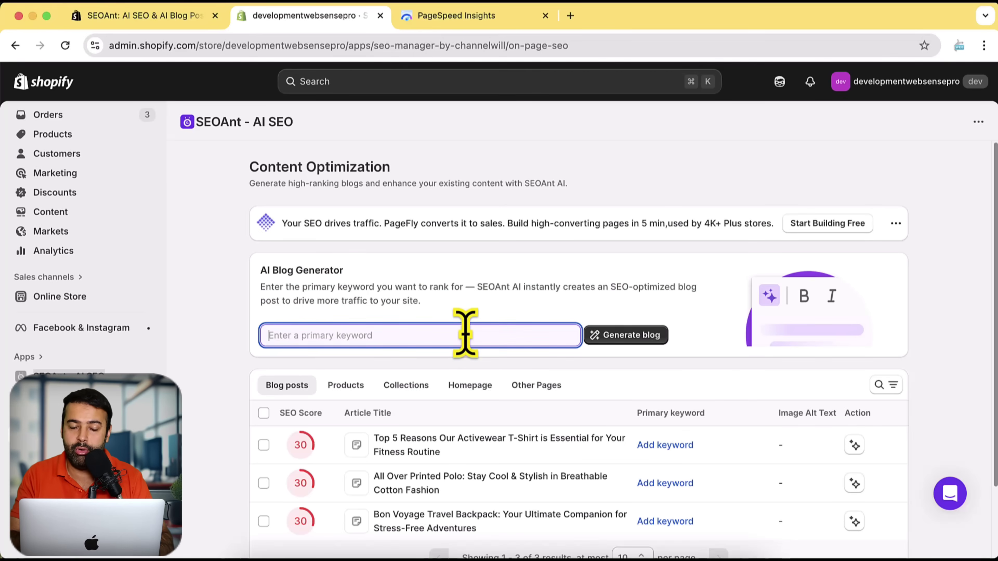
{"action": "type", "text": "Tshirt"}
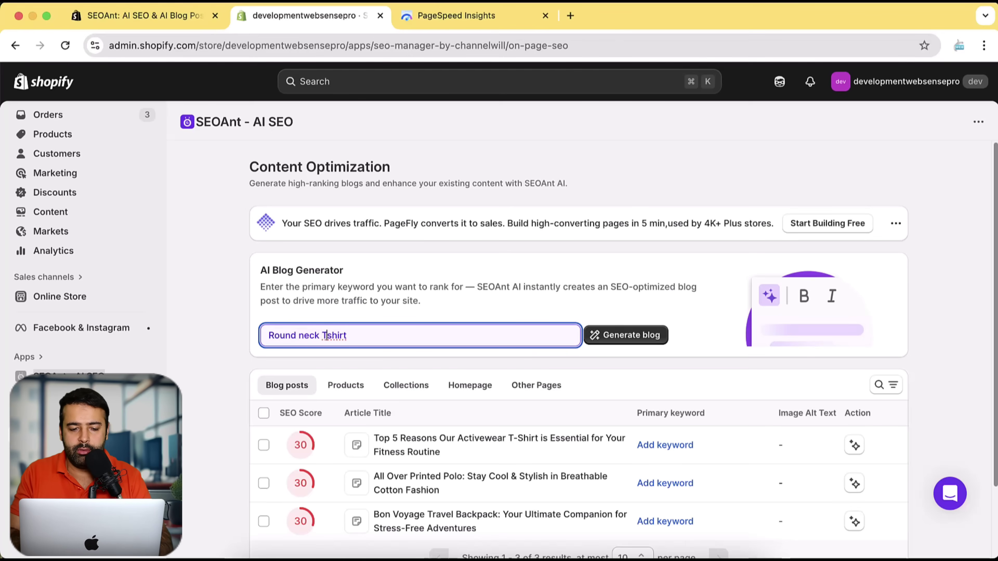
{"action": "left_click", "coordinate": [633, 336]}
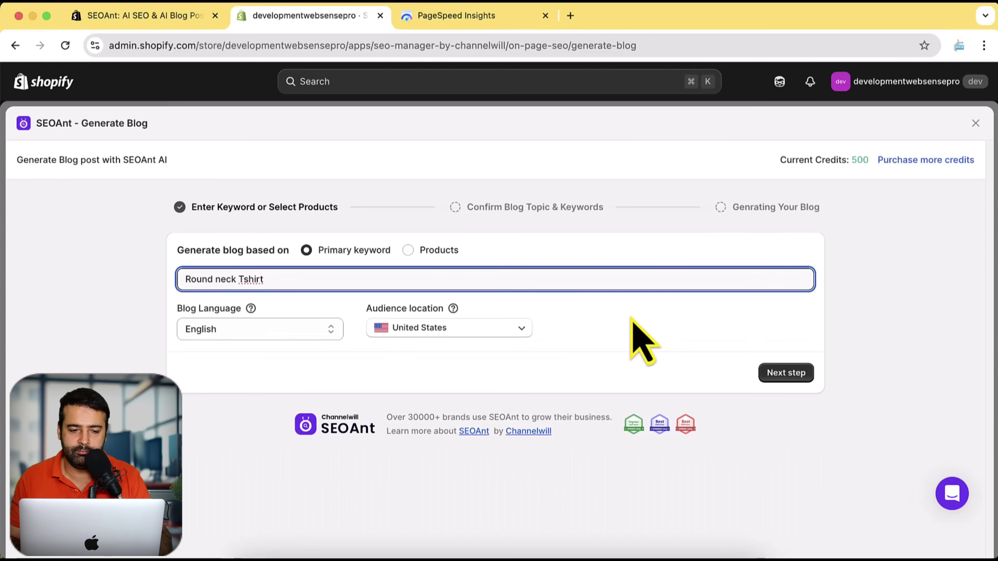
{"action": "left_click", "coordinate": [782, 372]}
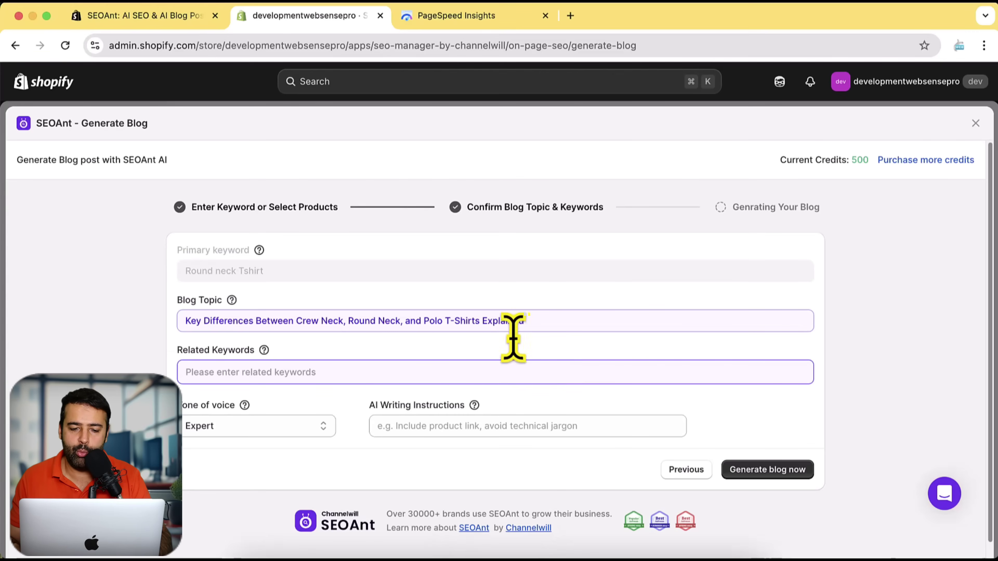
- Add related keywords round neck tshirt, crew neck t shirt and white crew neck t shirt, keep the Expert tone, and generate the blog
{"action": "left_click", "coordinate": [325, 371]}
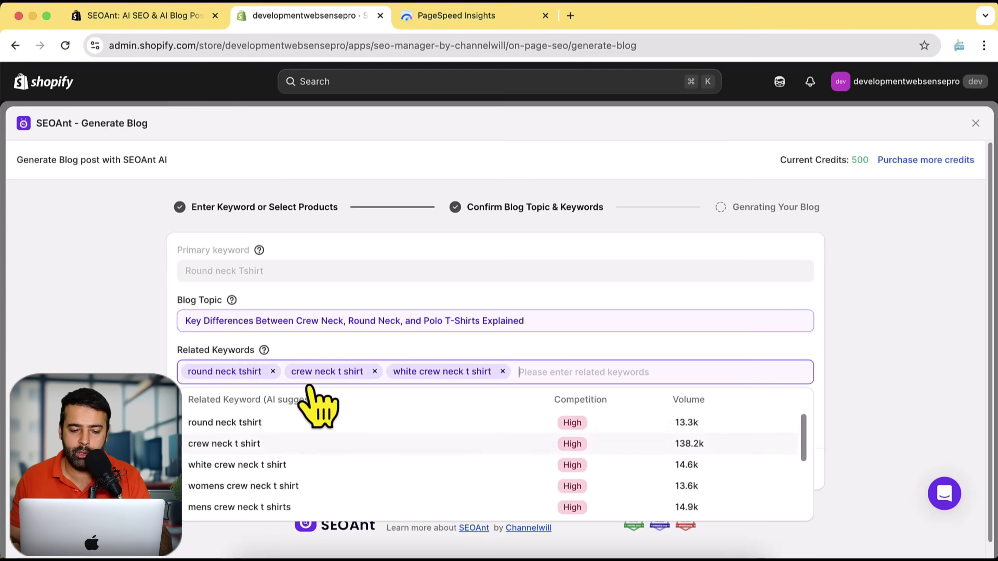
{"action": "left_click", "coordinate": [256, 464]}
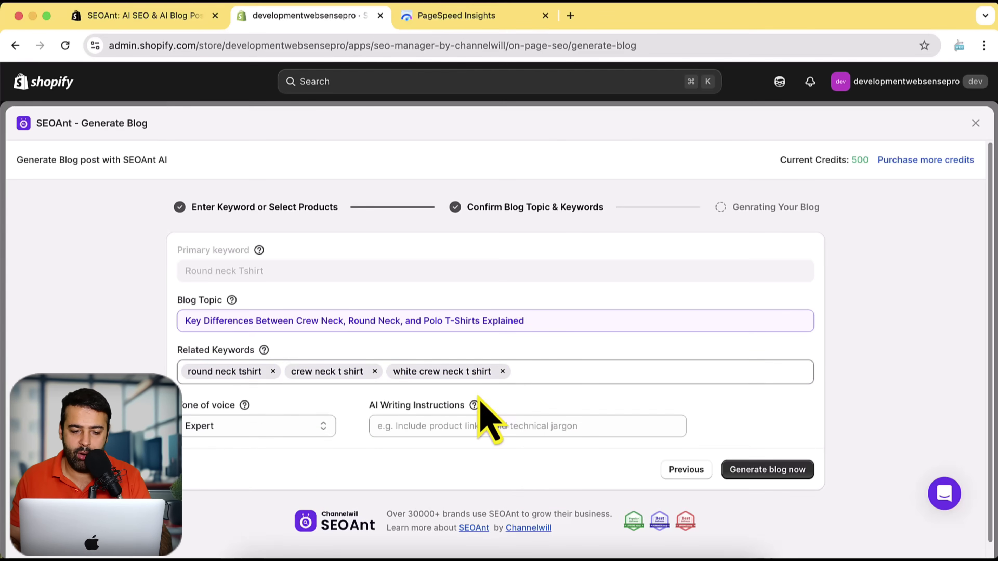
{"action": "left_click", "coordinate": [274, 428]}
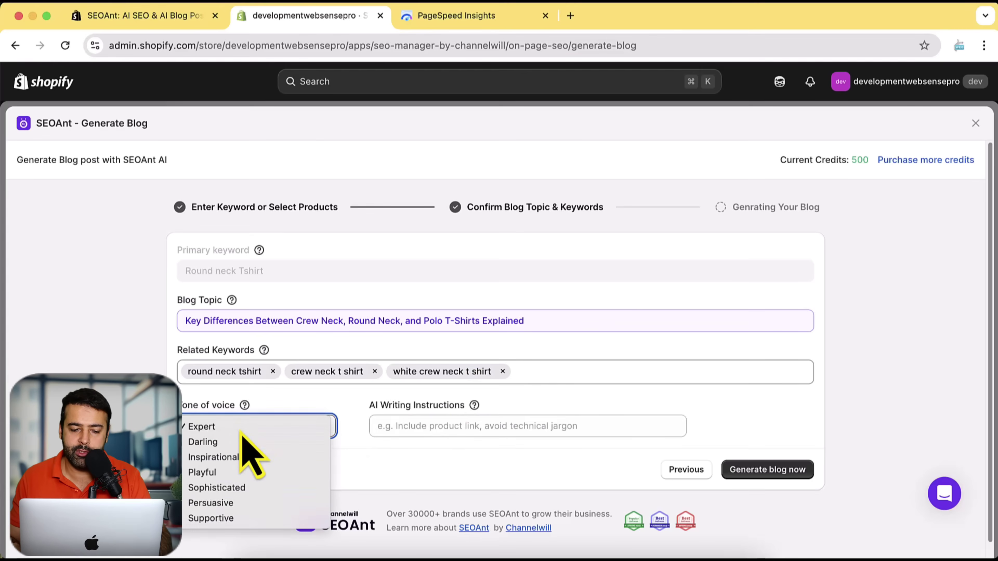
{"action": "left_click", "coordinate": [450, 472]}
{"action": "left_click", "coordinate": [403, 426]}
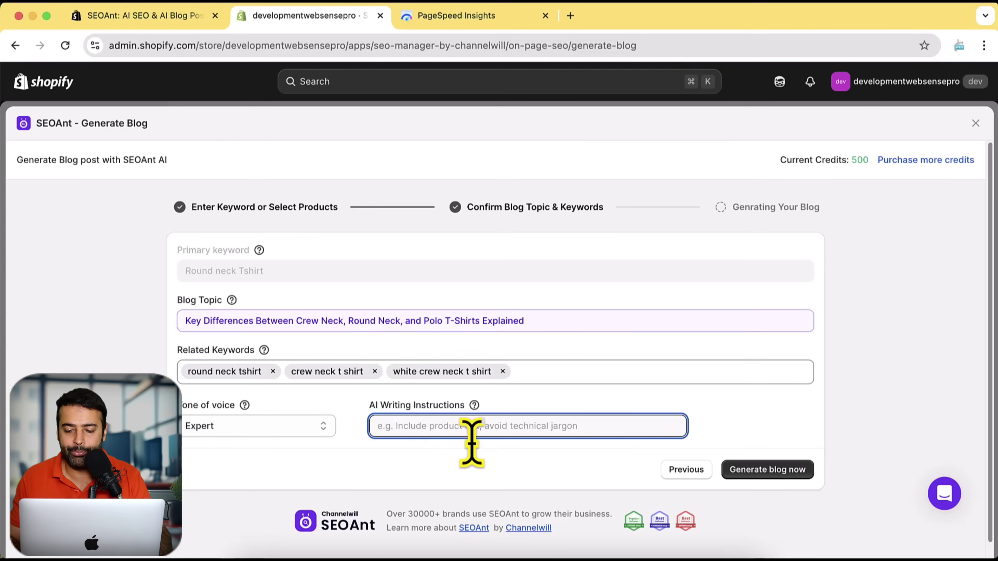
{"action": "left_click", "coordinate": [787, 471]}
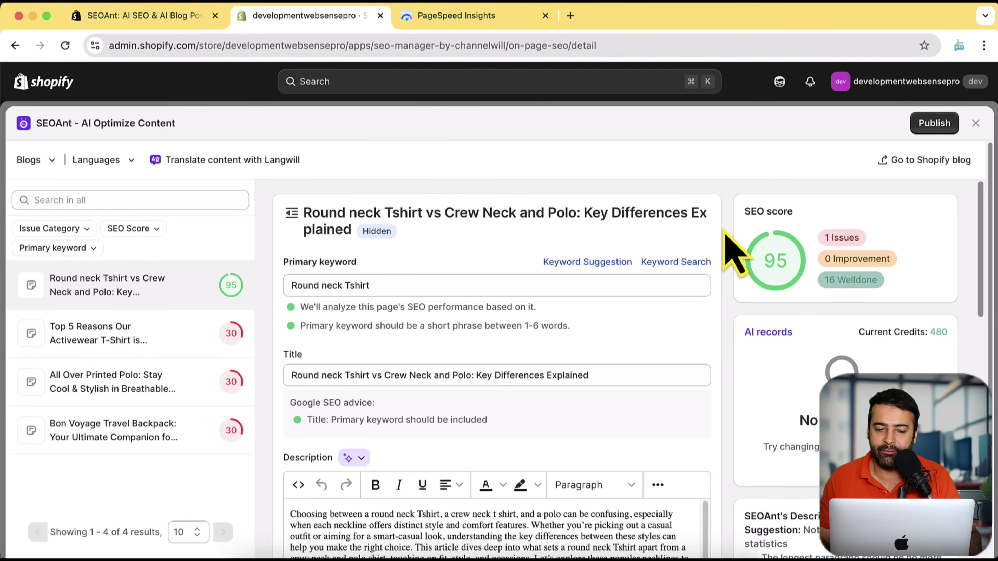
- Review the generated article's text, Google SEO advice and search engine listing, and publish the post
{"action": "scroll", "coordinate": [734, 256], "scroll_direction": "down", "scroll_amount": 8}
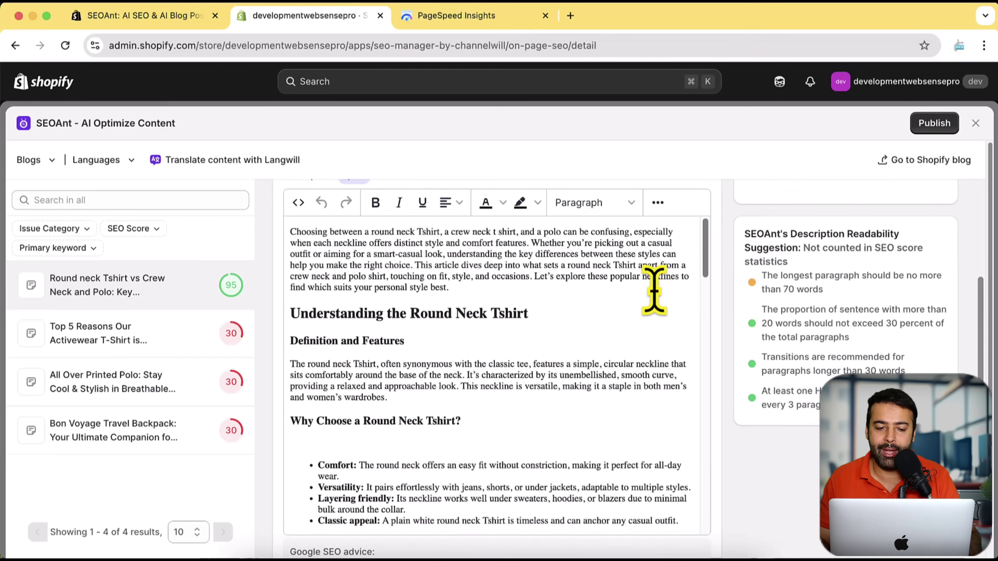
{"action": "scroll", "coordinate": [653, 286], "scroll_direction": "down", "scroll_amount": 10}
{"action": "scroll", "coordinate": [654, 290], "scroll_direction": "down", "scroll_amount": 15}
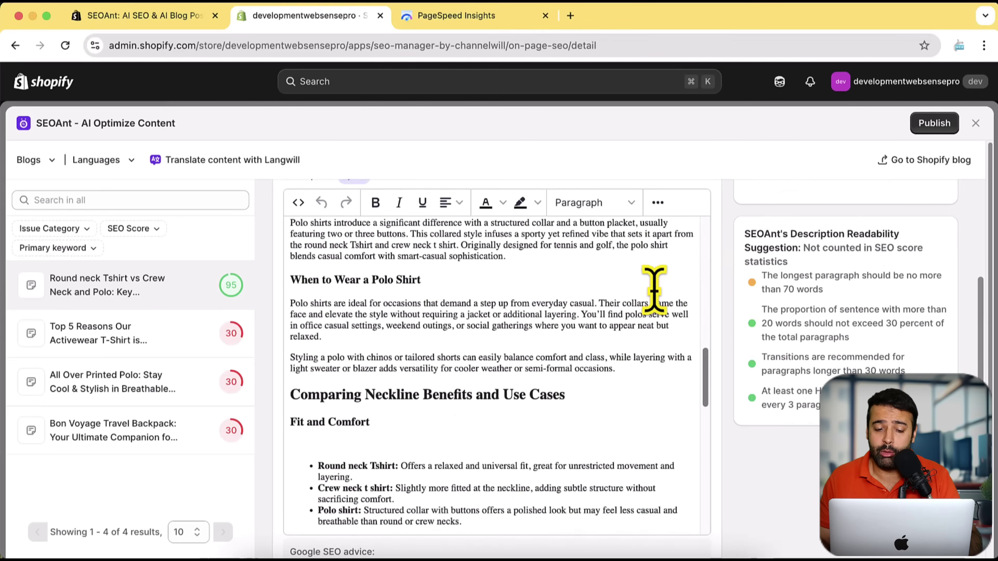
{"action": "scroll", "coordinate": [657, 298], "scroll_direction": "down", "scroll_amount": 8}
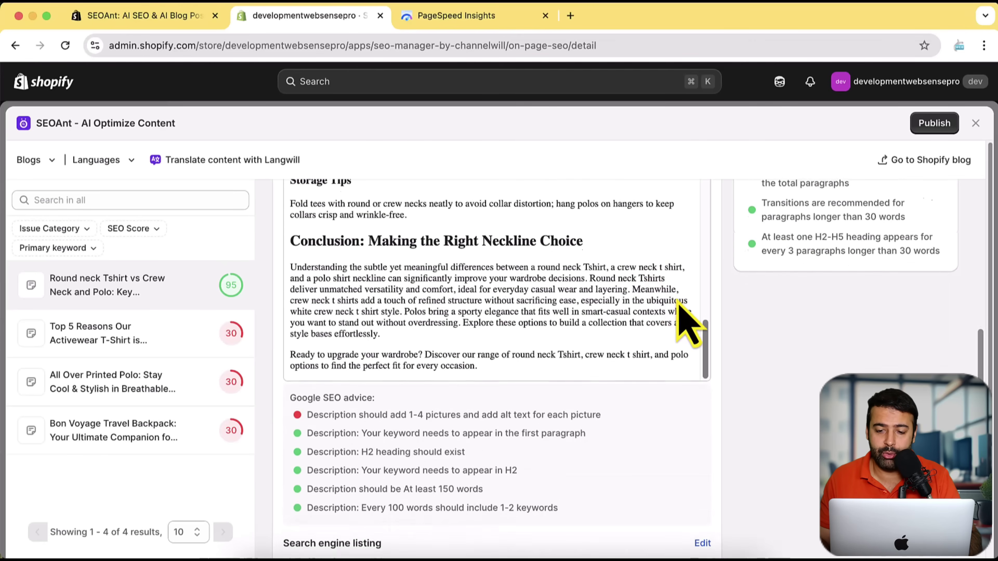
{"action": "scroll", "coordinate": [673, 308], "scroll_direction": "down", "scroll_amount": 10}
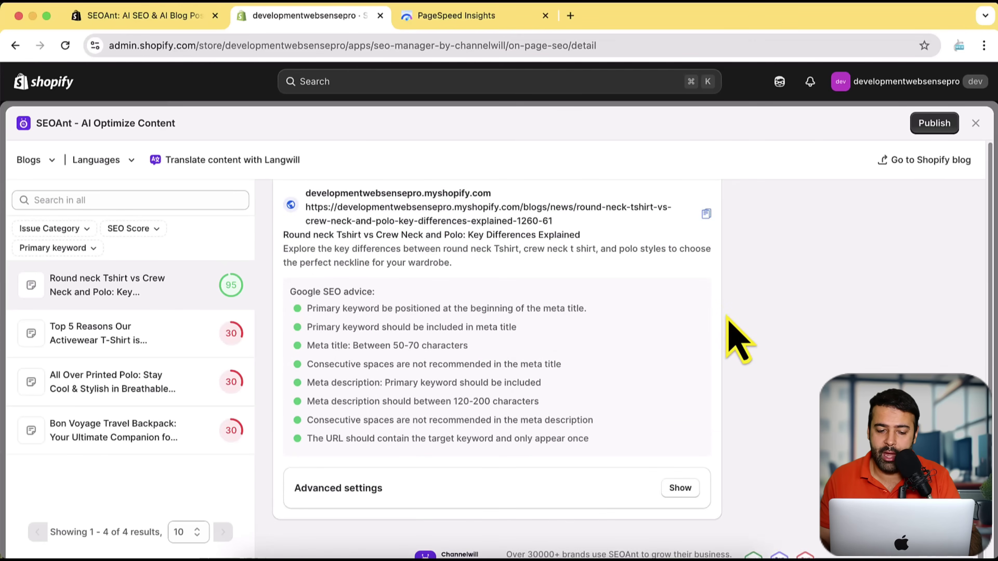
{"action": "scroll", "coordinate": [729, 321], "scroll_direction": "up", "scroll_amount": 20}
{"action": "left_click", "coordinate": [924, 130]}
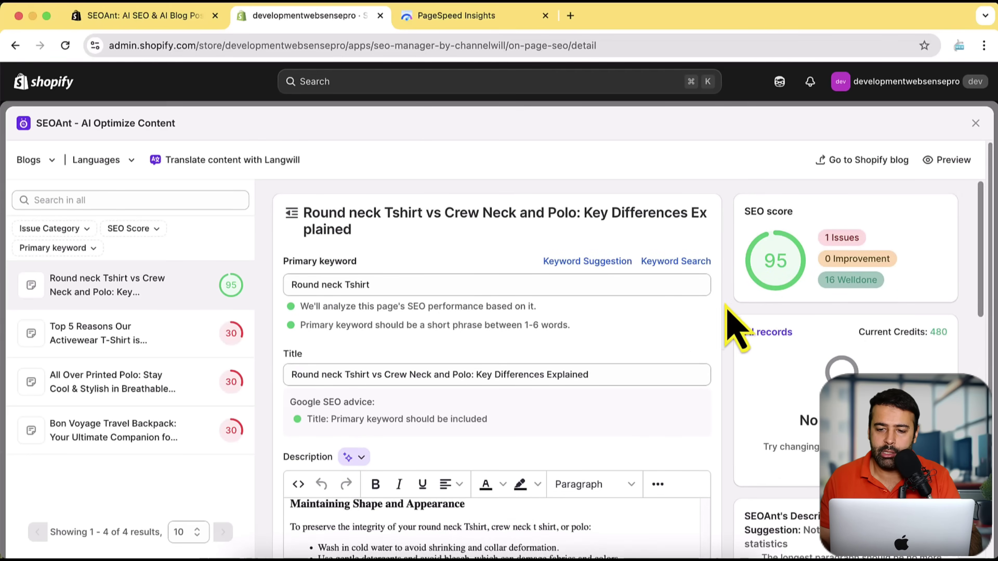
- Open the published post in the Shopify blog editor and view its live storefront page through to the conclusion
{"action": "left_click", "coordinate": [853, 162]}
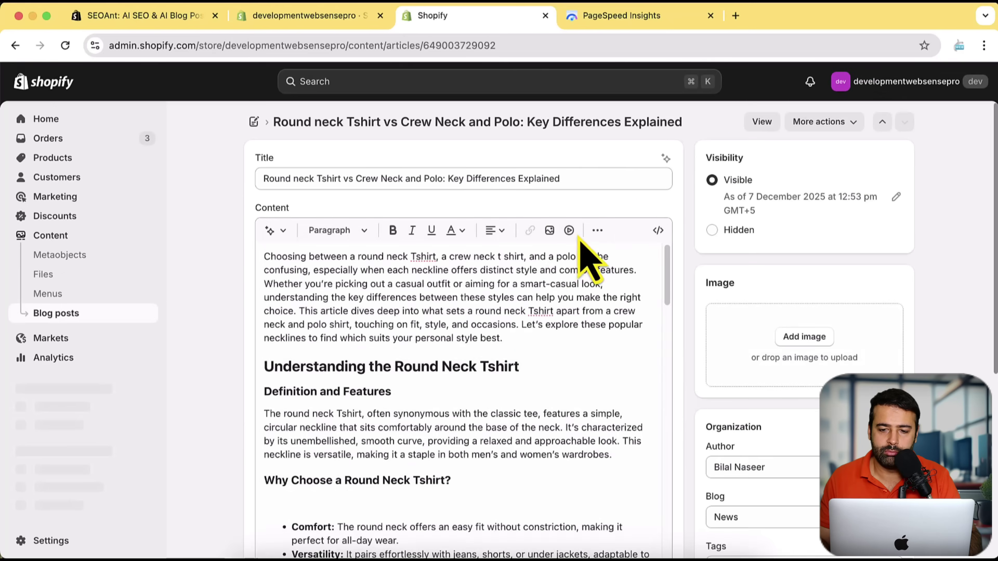
{"action": "left_click", "coordinate": [762, 125]}
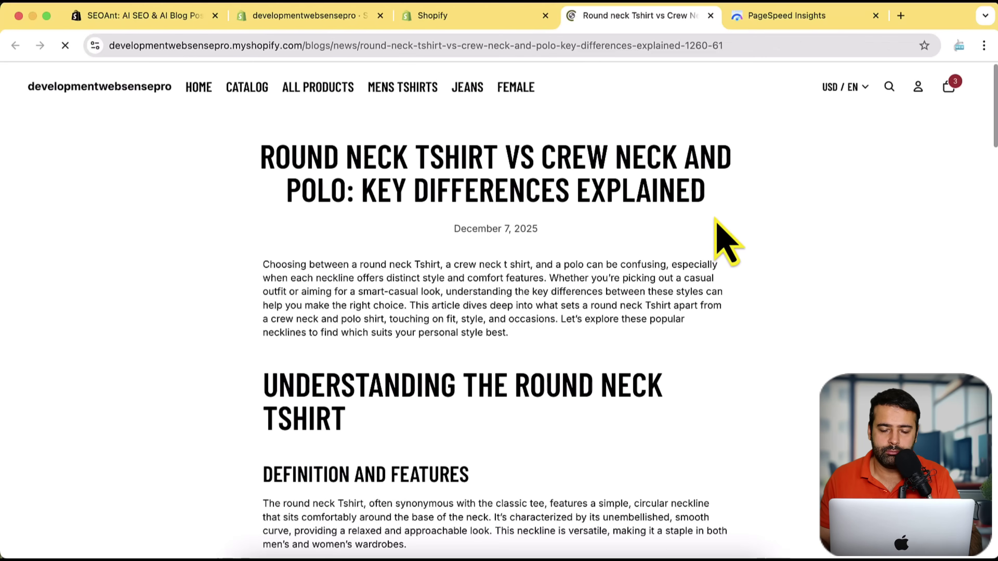
{"action": "scroll", "coordinate": [716, 222], "scroll_direction": "down", "scroll_amount": 15}
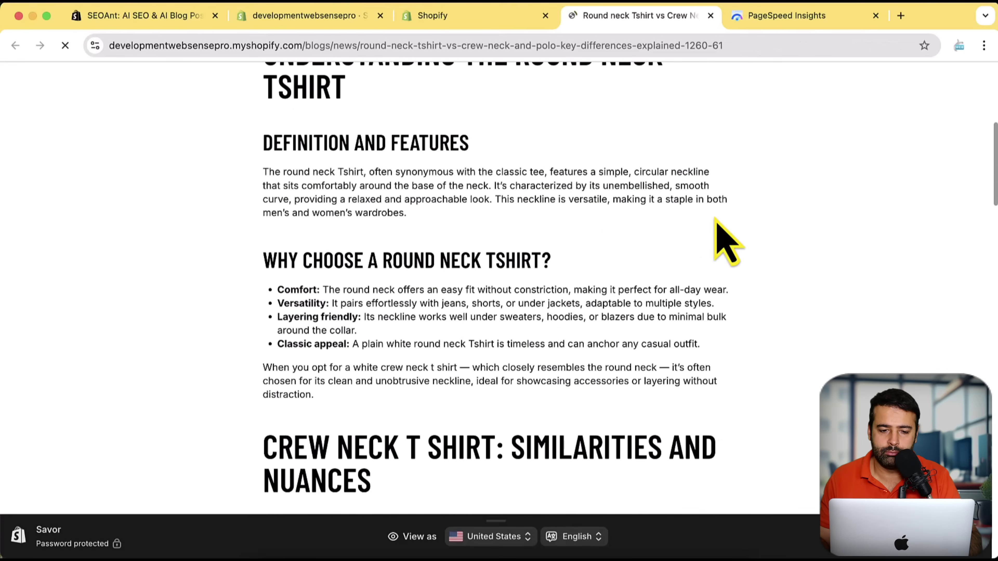
{"action": "scroll", "coordinate": [716, 221], "scroll_direction": "down", "scroll_amount": 15}
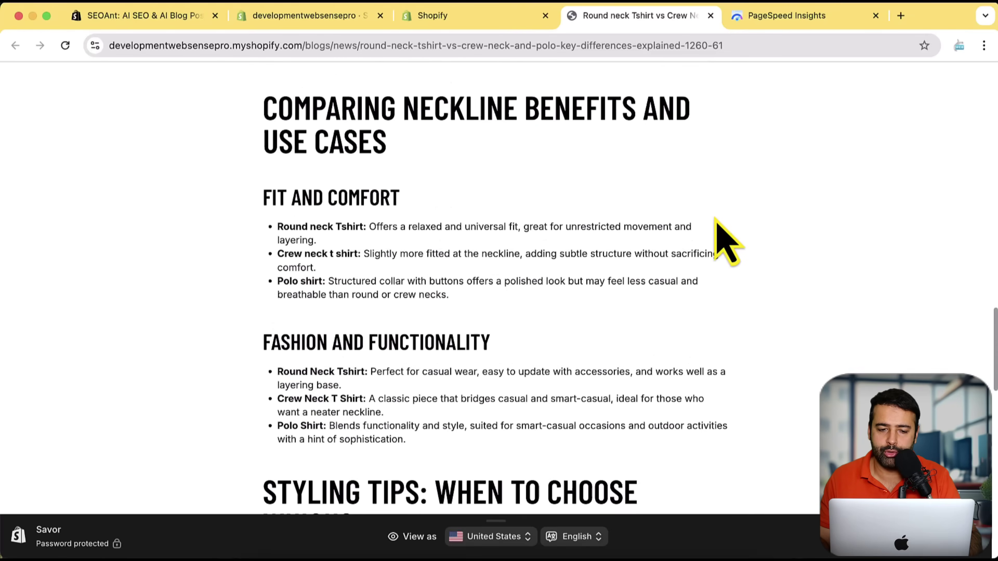
{"action": "scroll", "coordinate": [717, 222], "scroll_direction": "down", "scroll_amount": 10}
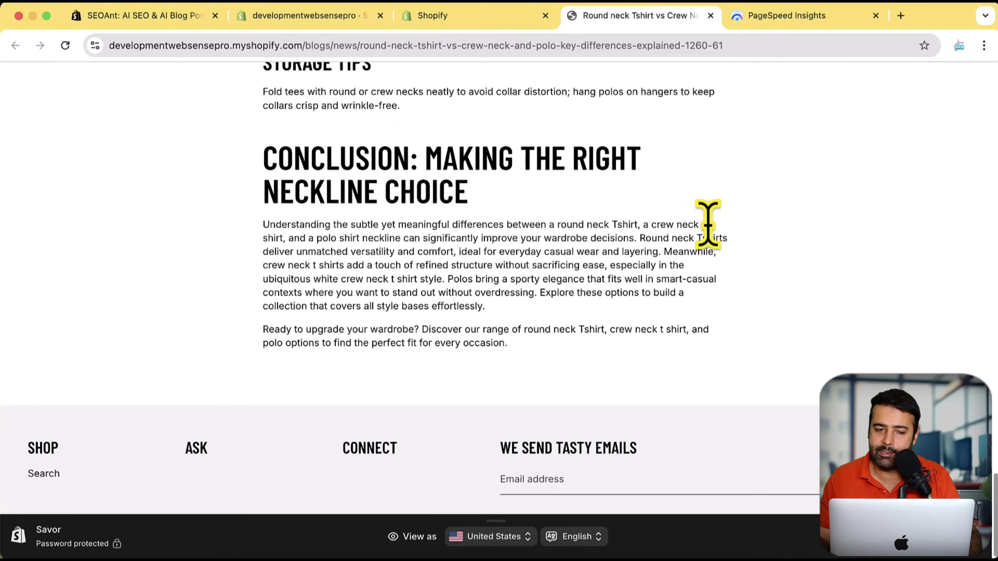
{"action": "scroll", "coordinate": [669, 283], "scroll_direction": "up", "scroll_amount": 15}
{"action": "scroll", "coordinate": [669, 283], "scroll_direction": "up", "scroll_amount": 20}
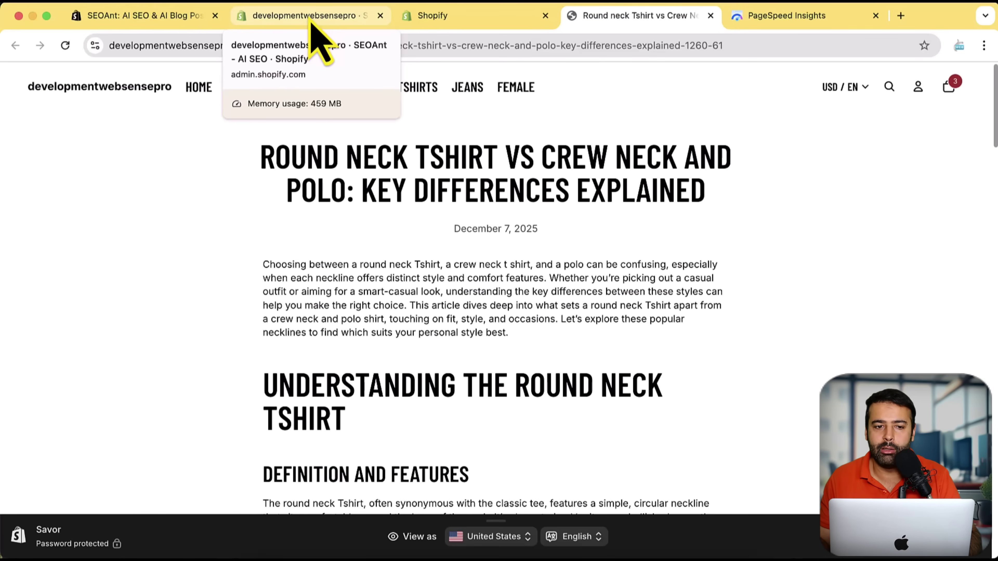
- Return to SEOAnt, close the blog optimizer, show Keyword Research and read the Keyword Content Planner description
{"action": "left_click", "coordinate": [311, 22]}
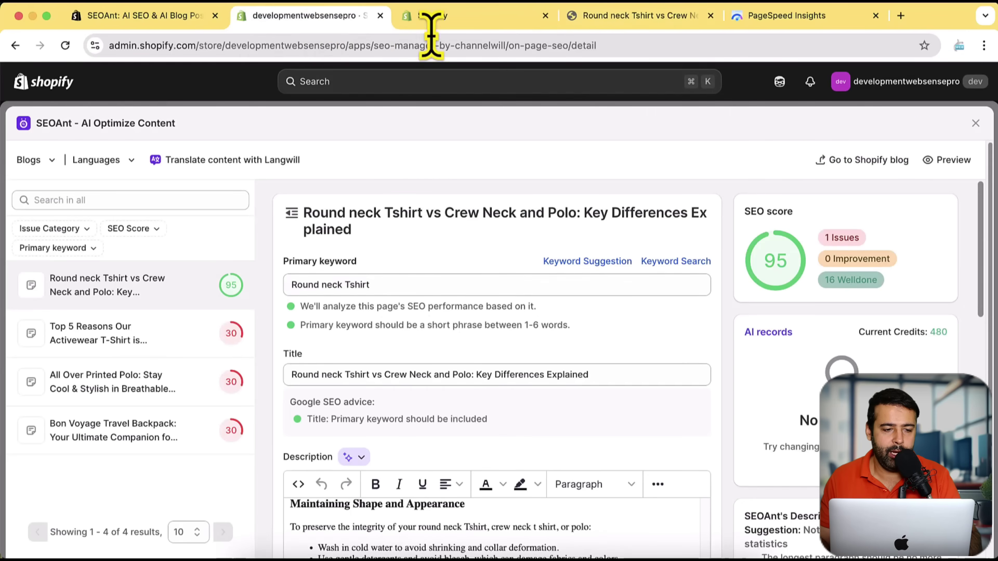
{"action": "left_click", "coordinate": [975, 123]}
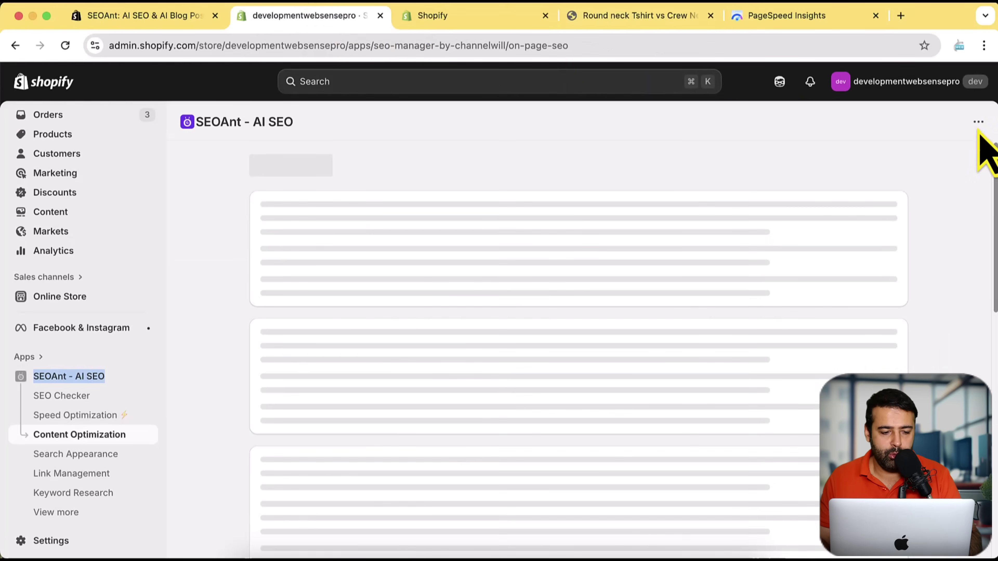
{"action": "scroll", "coordinate": [943, 210], "scroll_direction": "down", "scroll_amount": 3}
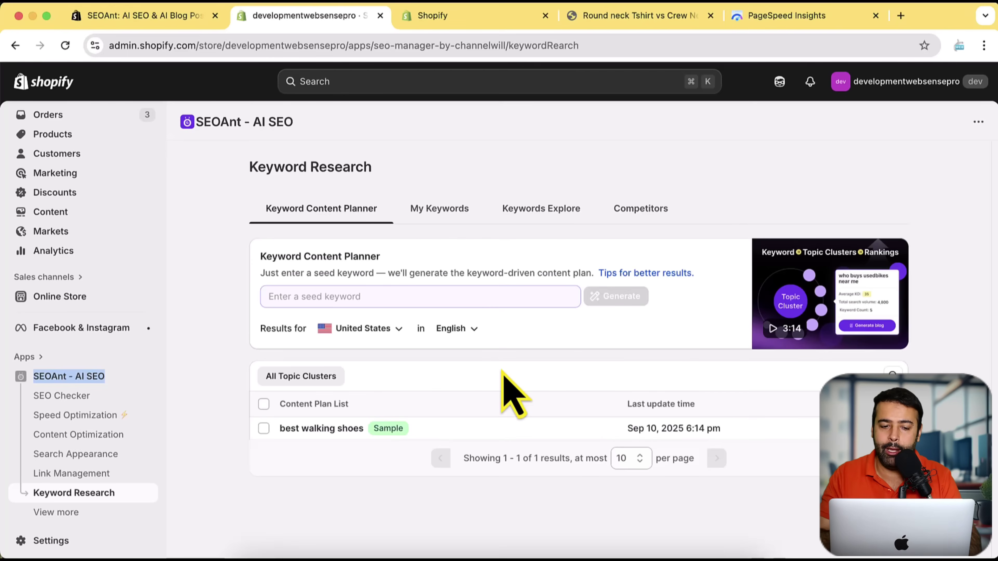
{"action": "left_click", "coordinate": [402, 298]}
{"action": "left_click_drag", "start_coordinate": [265, 273], "coordinate": [546, 271]}
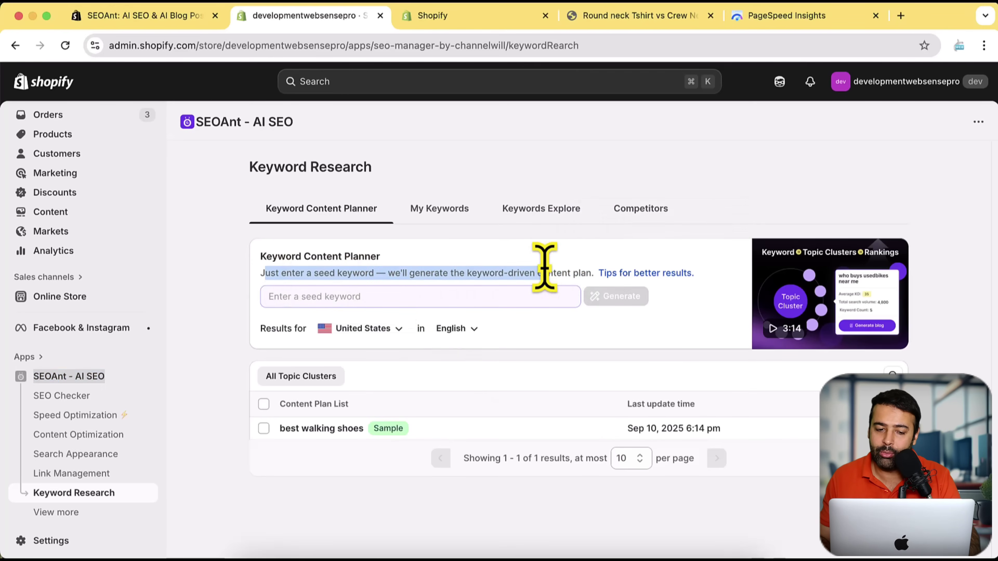
{"action": "left_click", "coordinate": [514, 334]}
- Generate a keyword content plan from the seed keyword "round neck tshirt" for the United States in English
{"action": "left_click", "coordinate": [389, 296]}
{"action": "type", "text": "r"}
{"action": "key", "text": "BackSpace"}
{"action": "type", "text": "roun"}
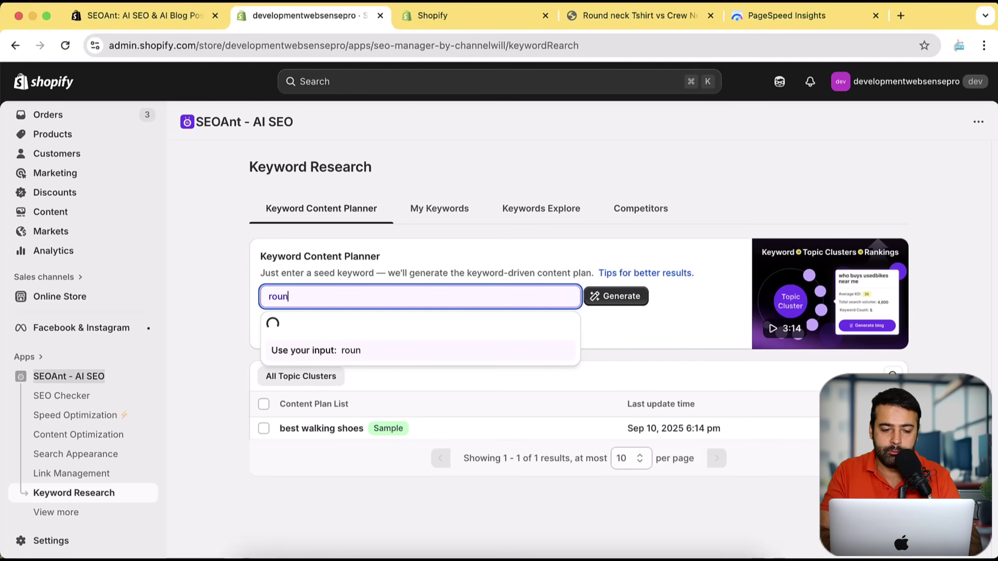
{"action": "type", "text": "d neck"}
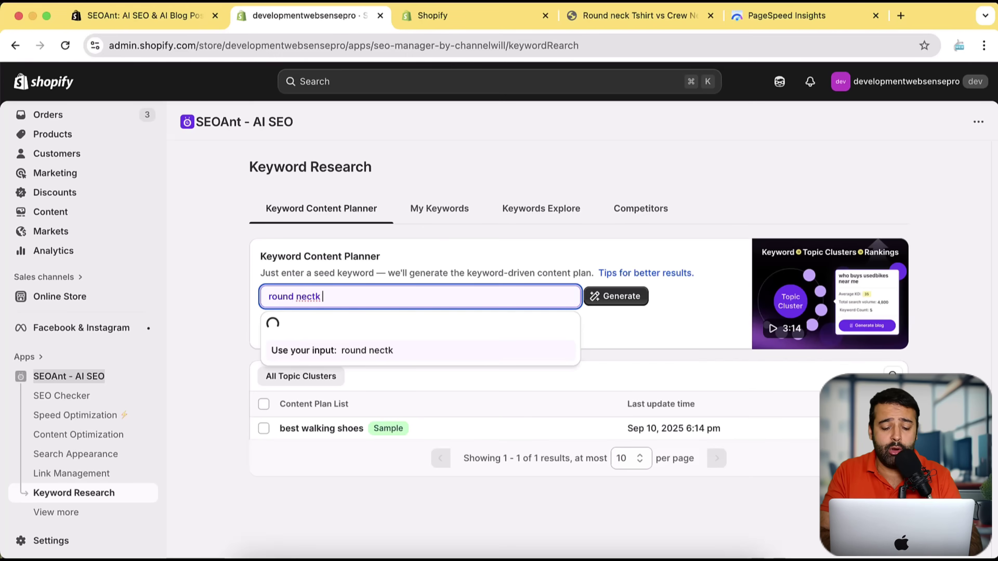
{"action": "key", "text": "BackSpace"}
{"action": "type", "text": "k tshirt"}
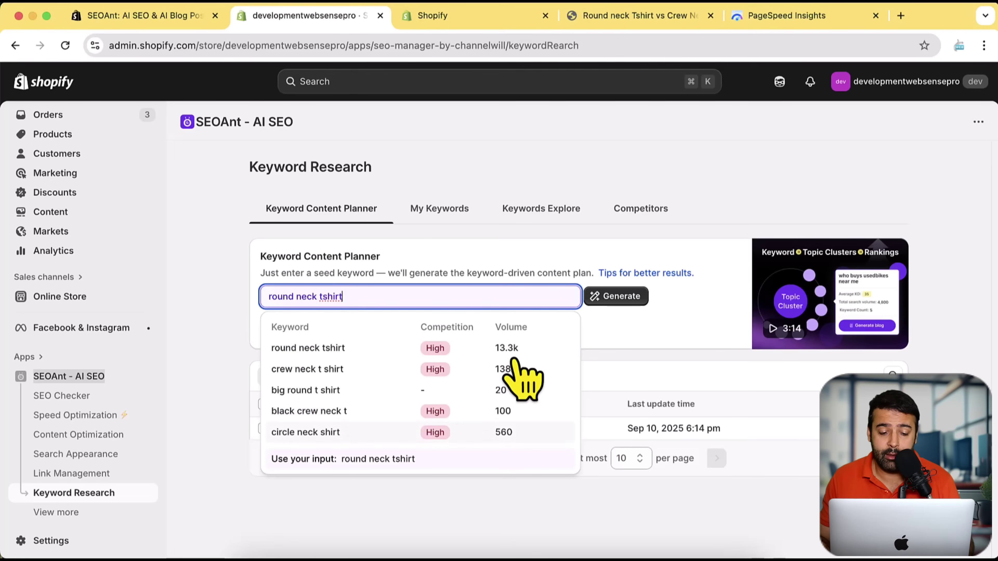
{"action": "left_click", "coordinate": [618, 299]}
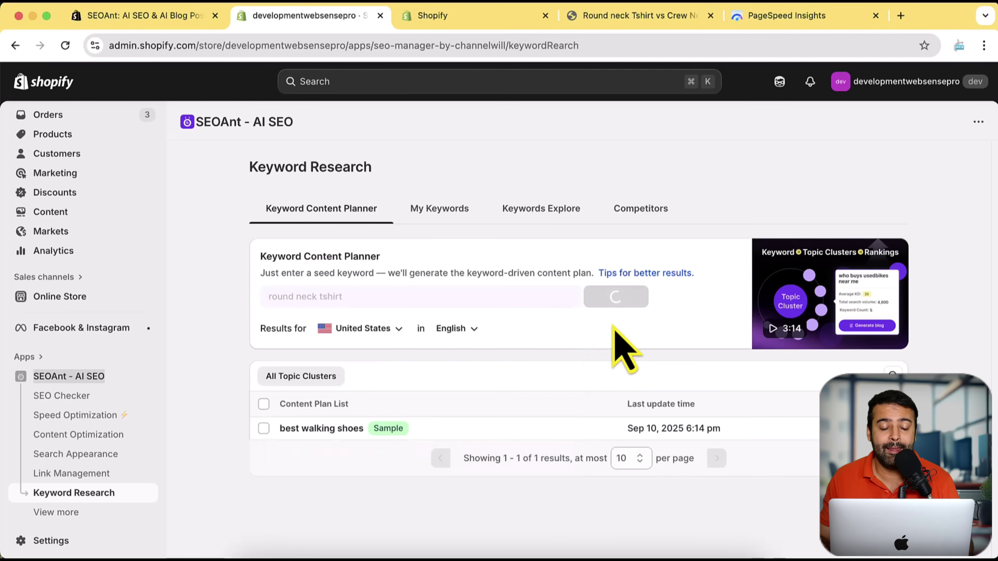
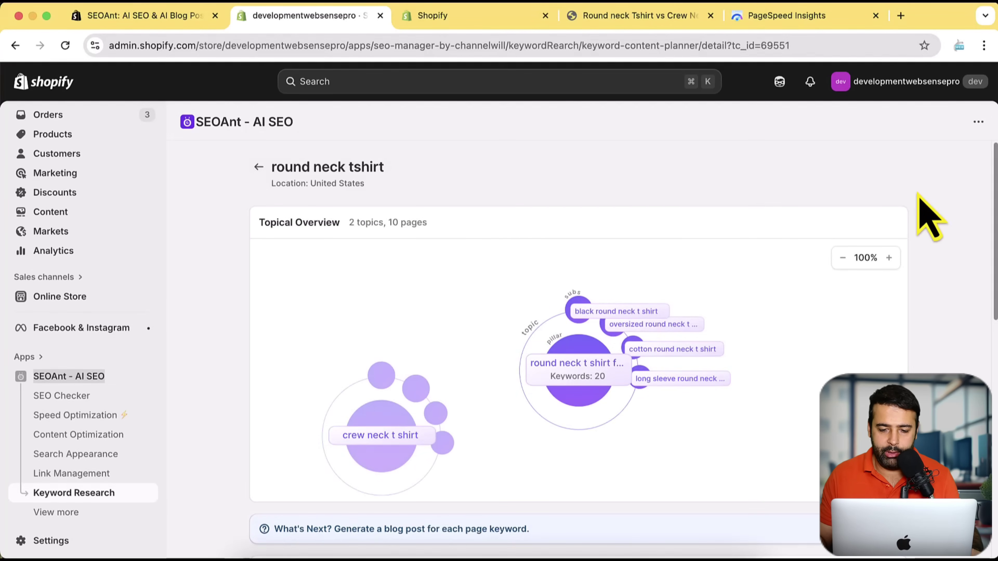
- Look over the round neck tshirt content plan and enlarge its Topical Overview map to 170%
{"action": "scroll", "coordinate": [928, 216], "scroll_direction": "down", "scroll_amount": 4}
{"action": "scroll", "coordinate": [923, 216], "scroll_direction": "up", "scroll_amount": 3}
{"action": "mouse_move", "coordinate": [580, 318]}
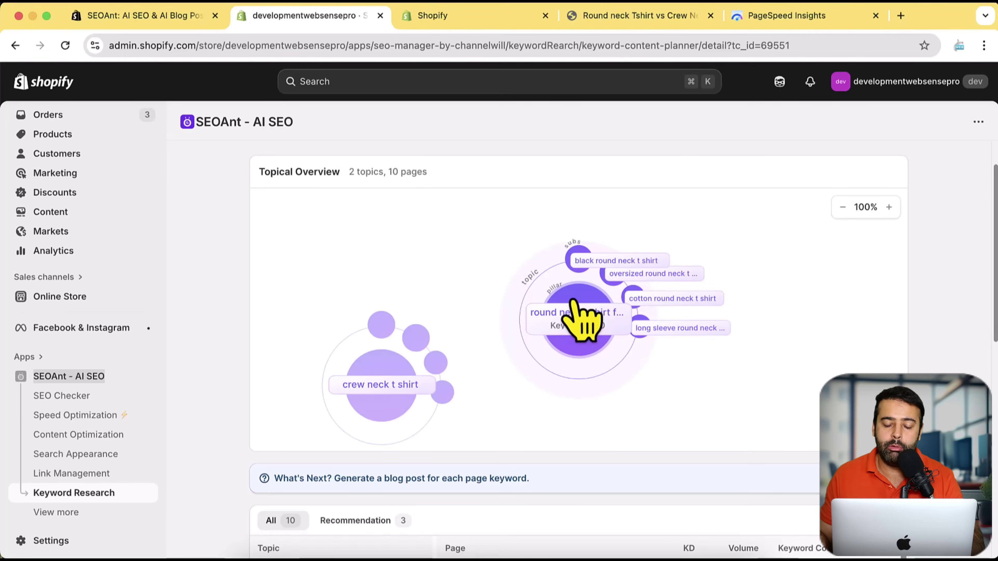
{"action": "left_click", "coordinate": [889, 208]}
{"action": "left_click", "coordinate": [889, 207]}
{"action": "left_click", "coordinate": [889, 207]}
{"action": "left_click", "coordinate": [889, 207]}
{"action": "left_click", "coordinate": [889, 207]}
{"action": "left_click", "coordinate": [889, 207]}
{"action": "left_click", "coordinate": [889, 207]}
- Reduce the Topical Overview map to 140% and examine the keyword metrics for round neck t shirt for men and black round neck t shirt
{"action": "scroll", "coordinate": [806, 413], "scroll_direction": "down", "scroll_amount": 10}
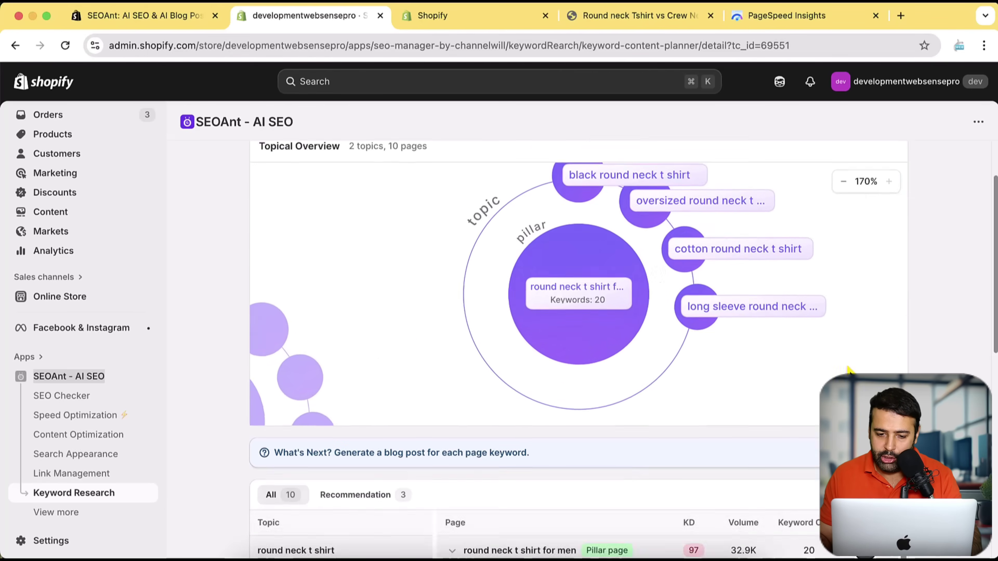
{"action": "scroll", "coordinate": [806, 412], "scroll_direction": "up", "scroll_amount": 10}
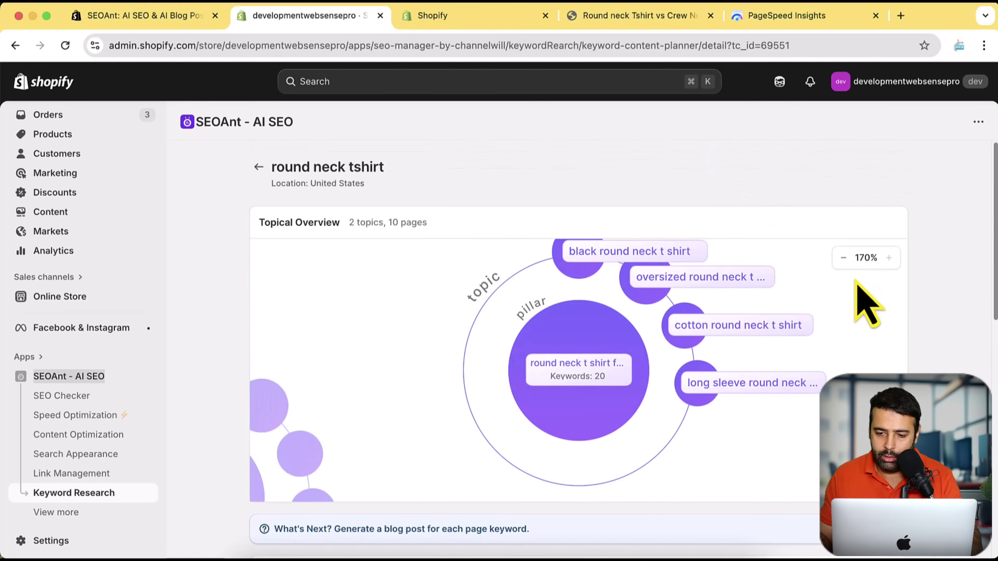
{"action": "left_click", "coordinate": [843, 257]}
{"action": "left_click", "coordinate": [843, 257]}
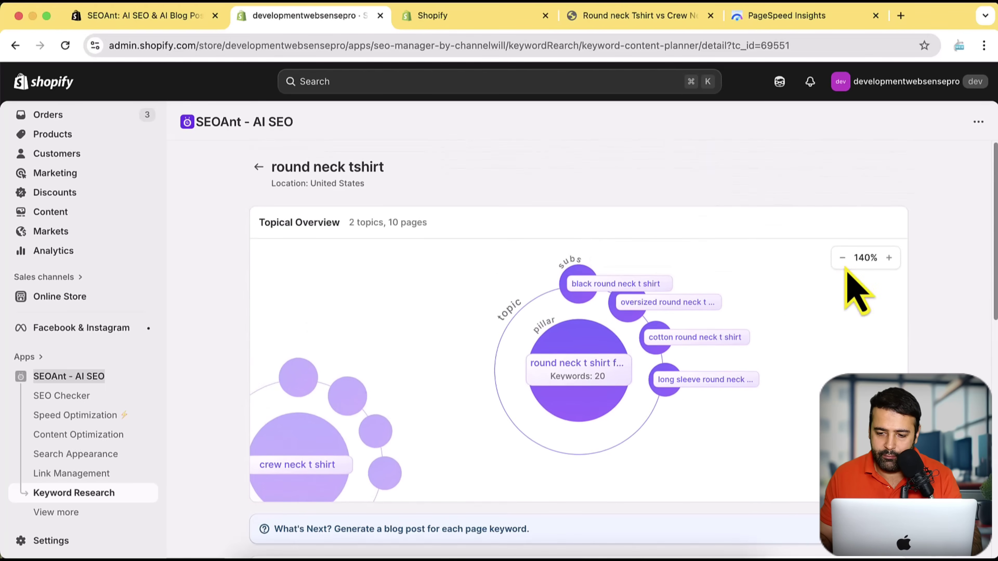
{"action": "mouse_move", "coordinate": [582, 364]}
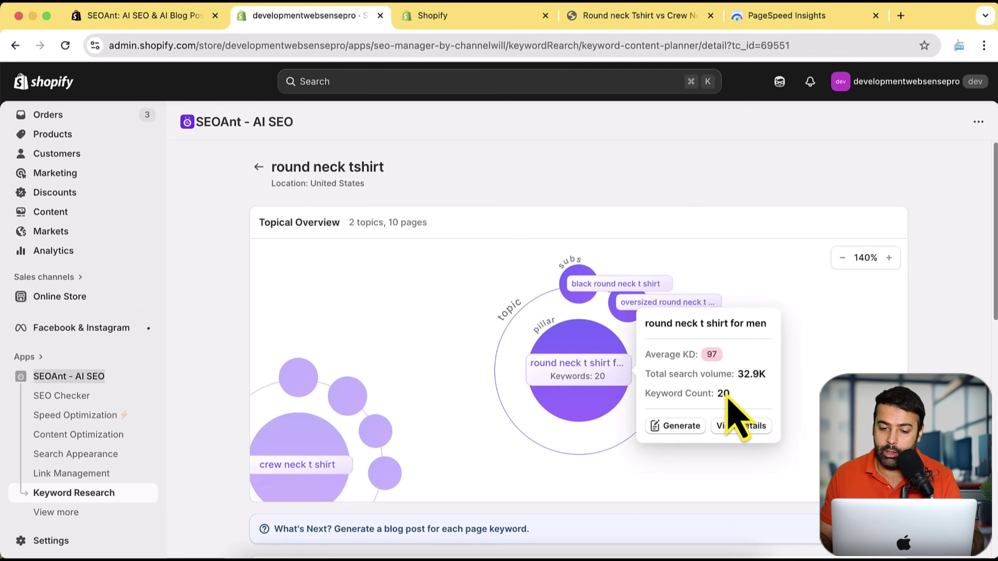
{"action": "mouse_move", "coordinate": [596, 288]}
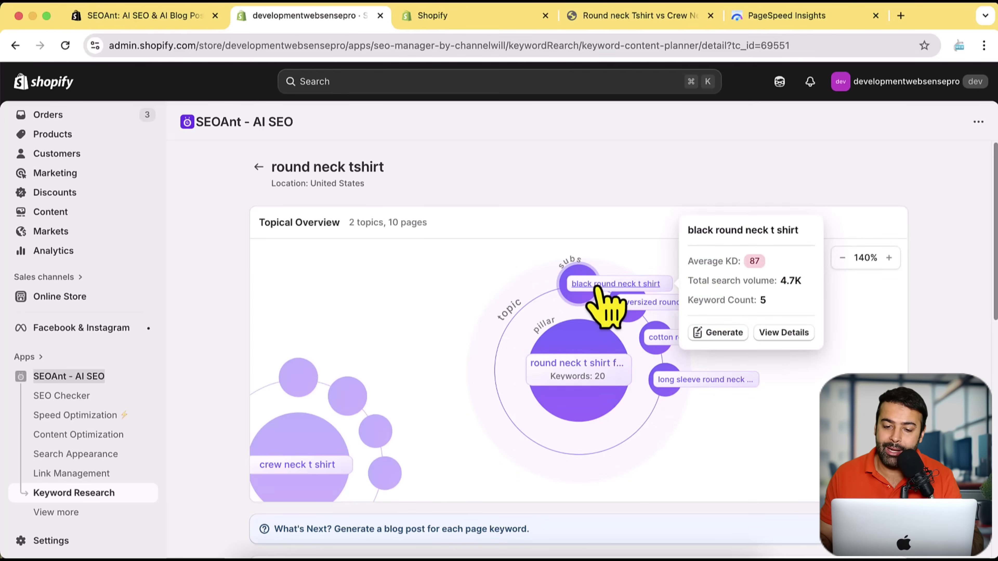
- Review the content suggestions and keyword metrics of the round neck t shirt for men pillar page, and collapse its keyword list
{"action": "mouse_move", "coordinate": [665, 310]}
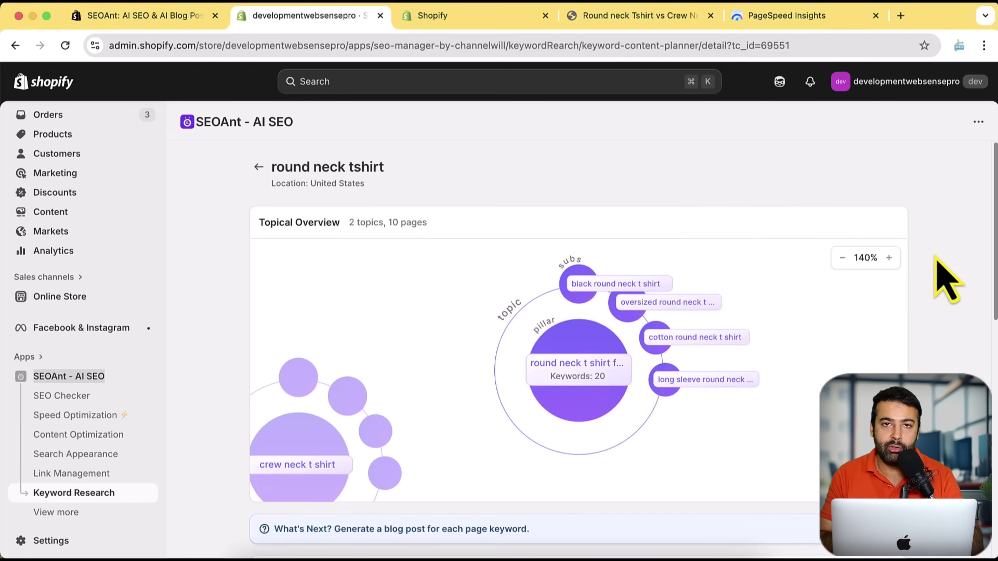
{"action": "scroll", "coordinate": [946, 280], "scroll_direction": "down", "scroll_amount": 5}
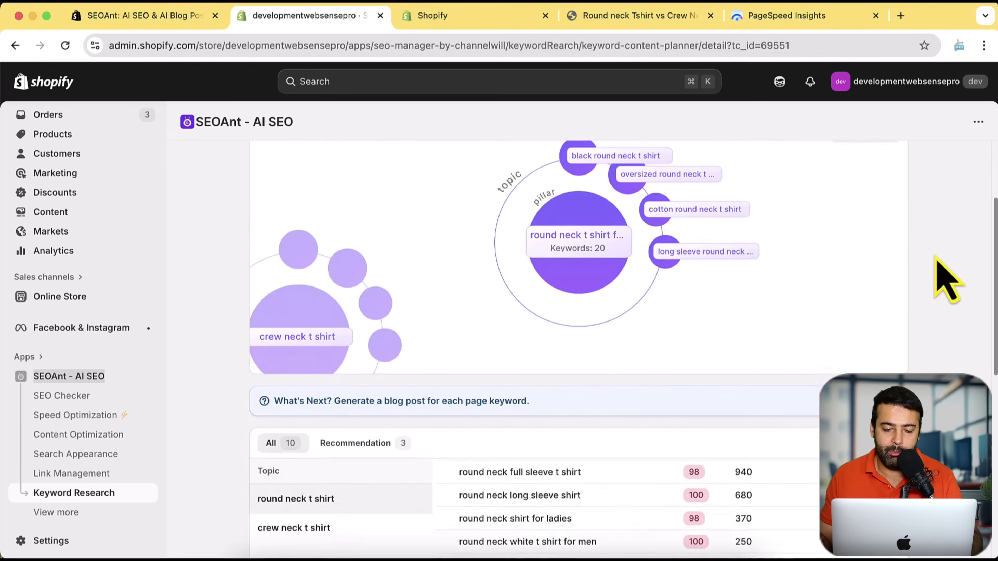
{"action": "scroll", "coordinate": [946, 280], "scroll_direction": "down", "scroll_amount": 2}
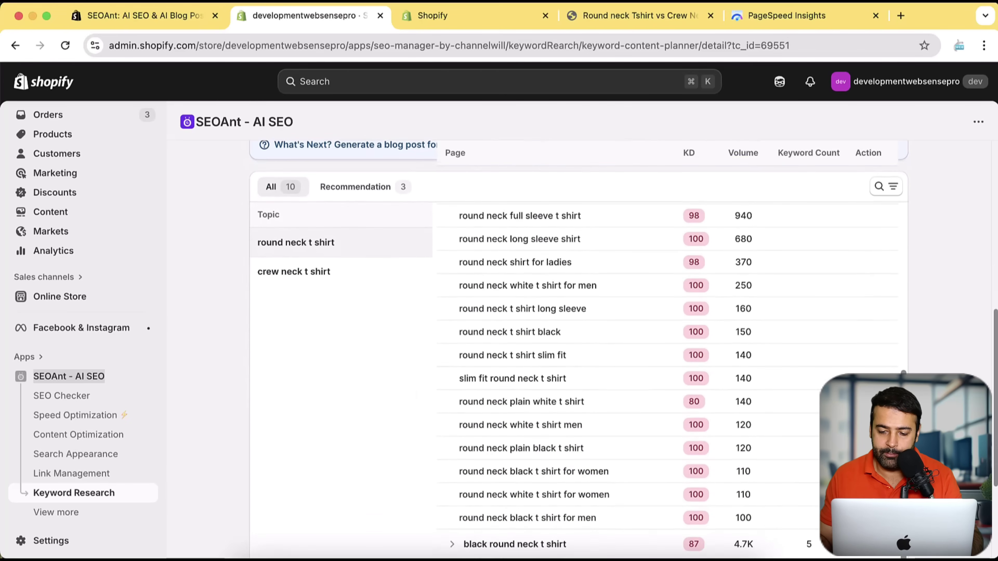
{"action": "scroll", "coordinate": [916, 299], "scroll_direction": "up", "scroll_amount": 8}
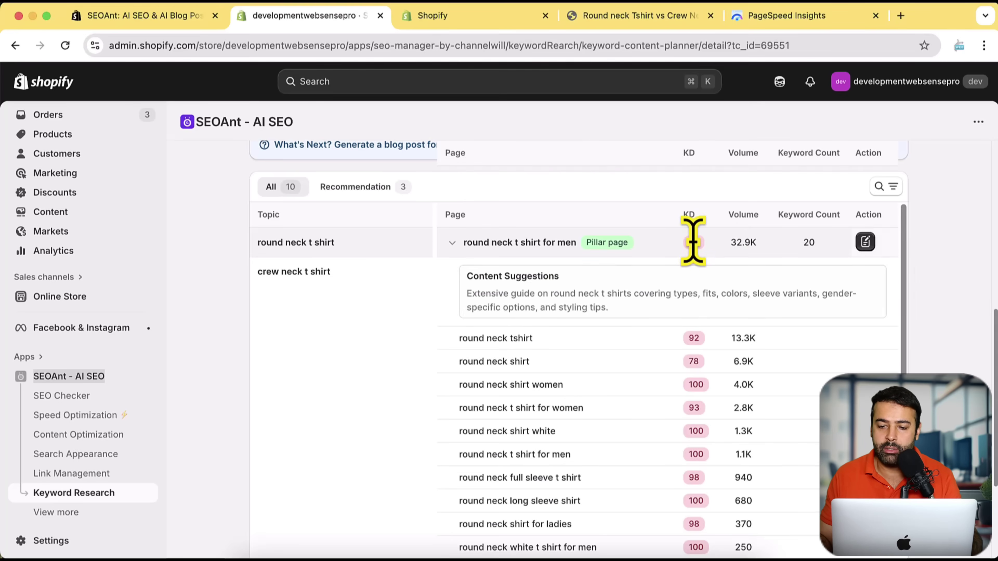
{"action": "left_click", "coordinate": [474, 244]}
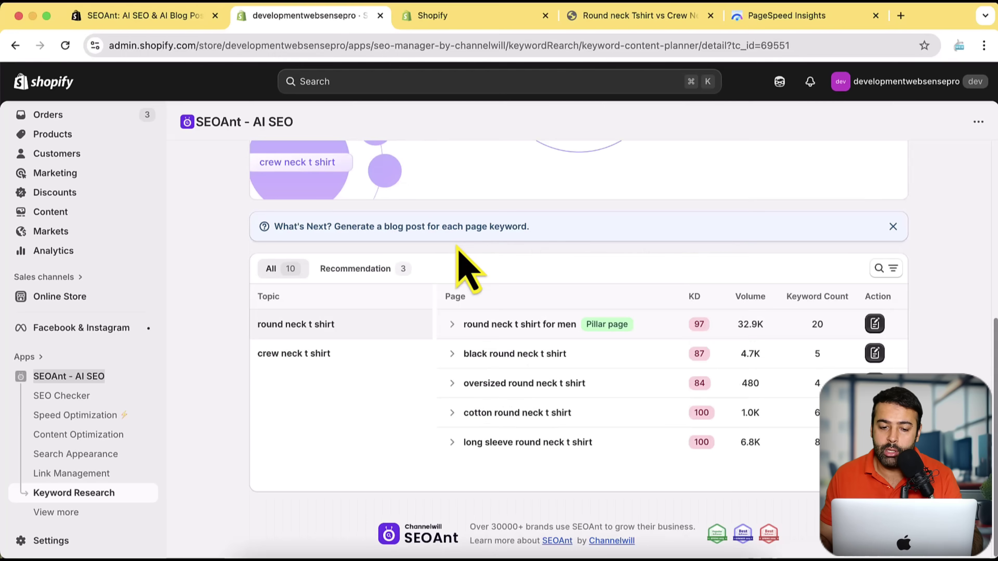
{"action": "scroll", "coordinate": [924, 342], "scroll_direction": "up", "scroll_amount": 5}
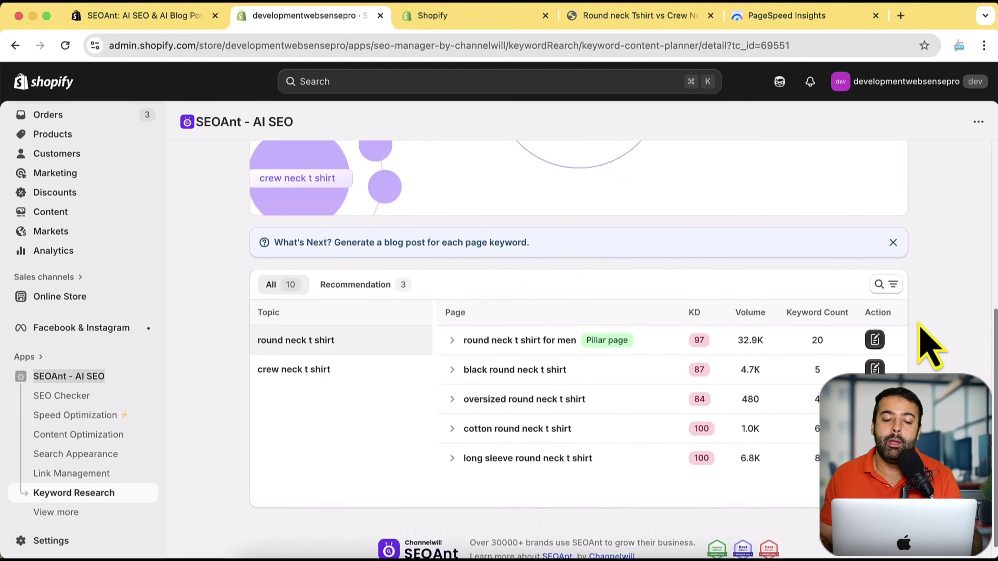
- Open the crew neck t shirt topic from the Topical Overview map and look over its pillar page's content suggestions and keywords
{"action": "scroll", "coordinate": [809, 301], "scroll_direction": "up", "scroll_amount": 3}
{"action": "scroll", "coordinate": [809, 301], "scroll_direction": "down", "scroll_amount": 3}
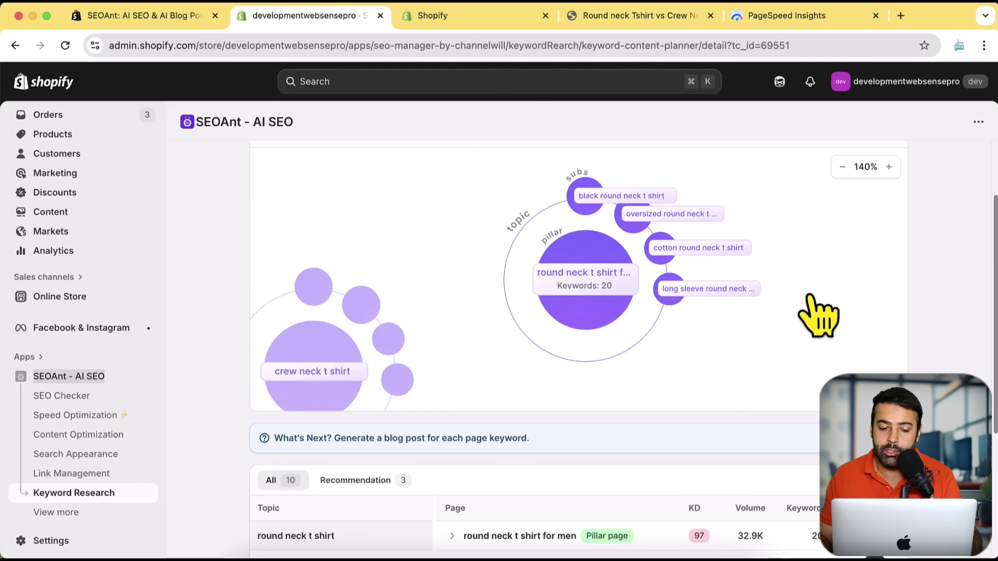
{"action": "scroll", "coordinate": [808, 300], "scroll_direction": "down", "scroll_amount": 1}
{"action": "scroll", "coordinate": [806, 300], "scroll_direction": "down", "scroll_amount": 2}
{"action": "left_click_drag", "start_coordinate": [729, 390], "coordinate": [787, 327]}
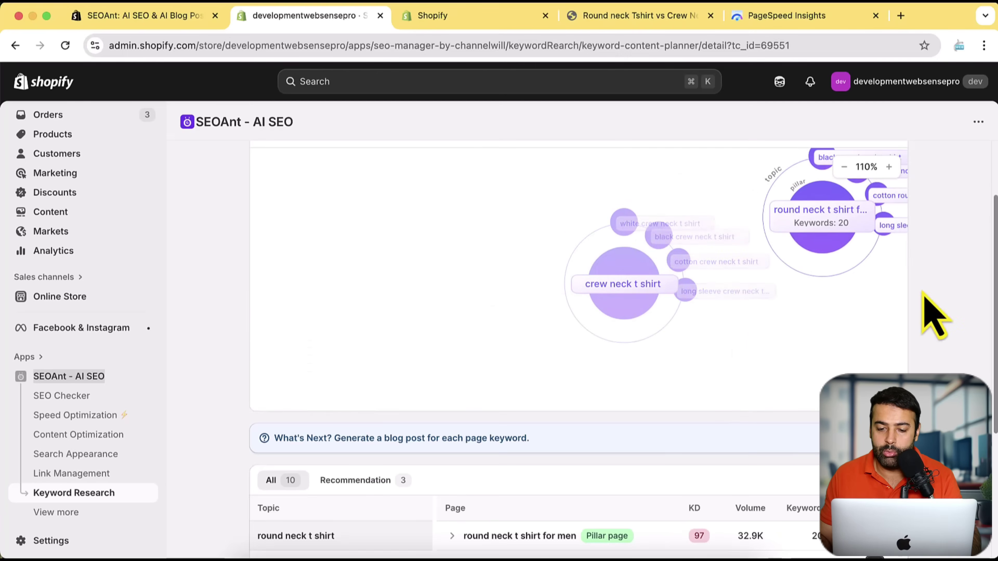
{"action": "scroll", "coordinate": [787, 322], "scroll_direction": "up", "scroll_amount": 3}
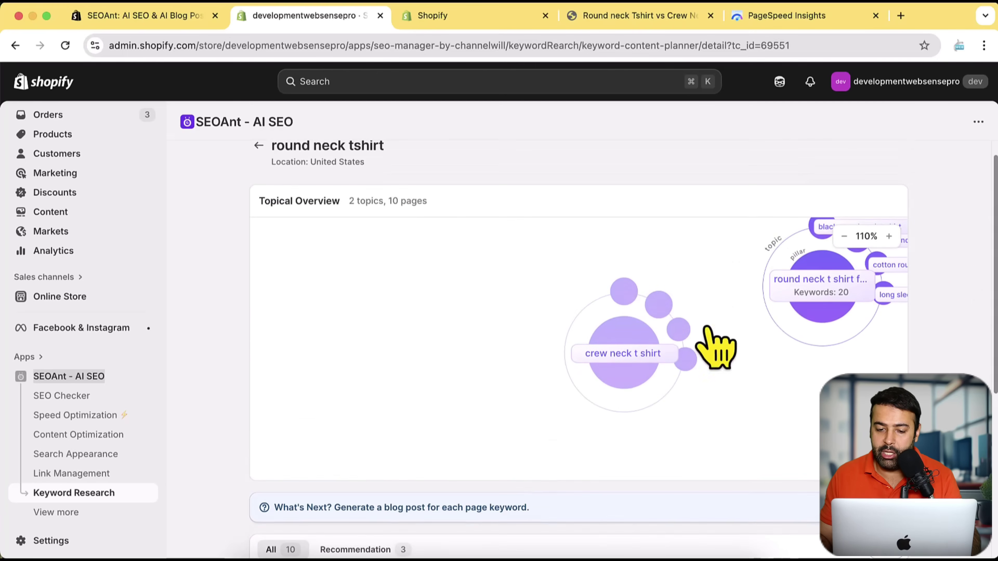
{"action": "left_click", "coordinate": [623, 348]}
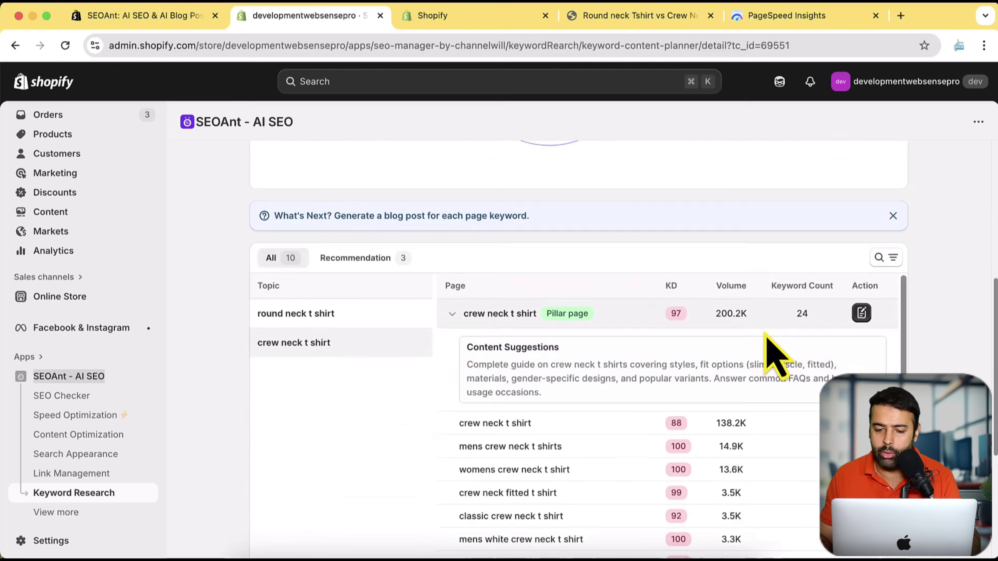
{"action": "scroll", "coordinate": [911, 321], "scroll_direction": "up", "scroll_amount": 5}
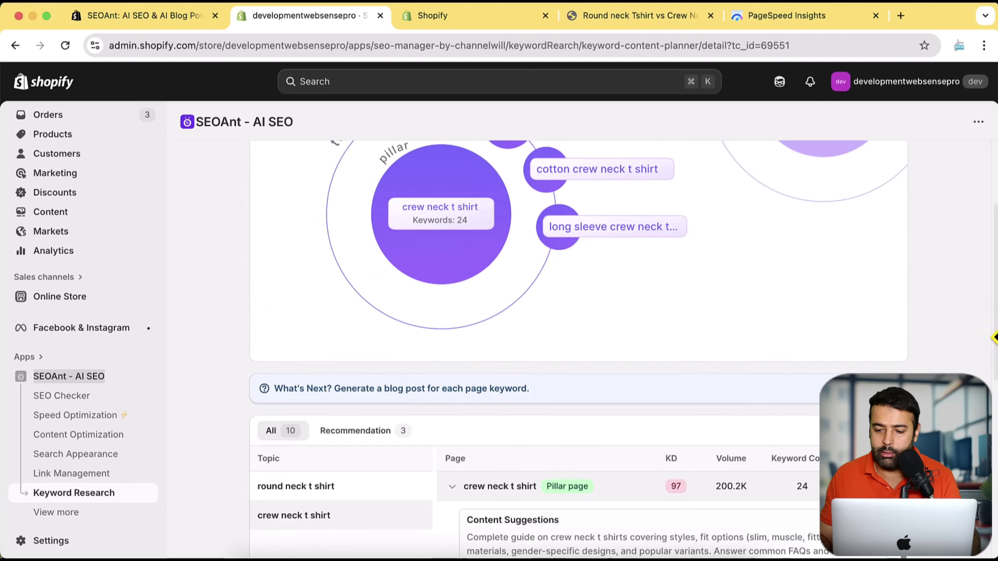